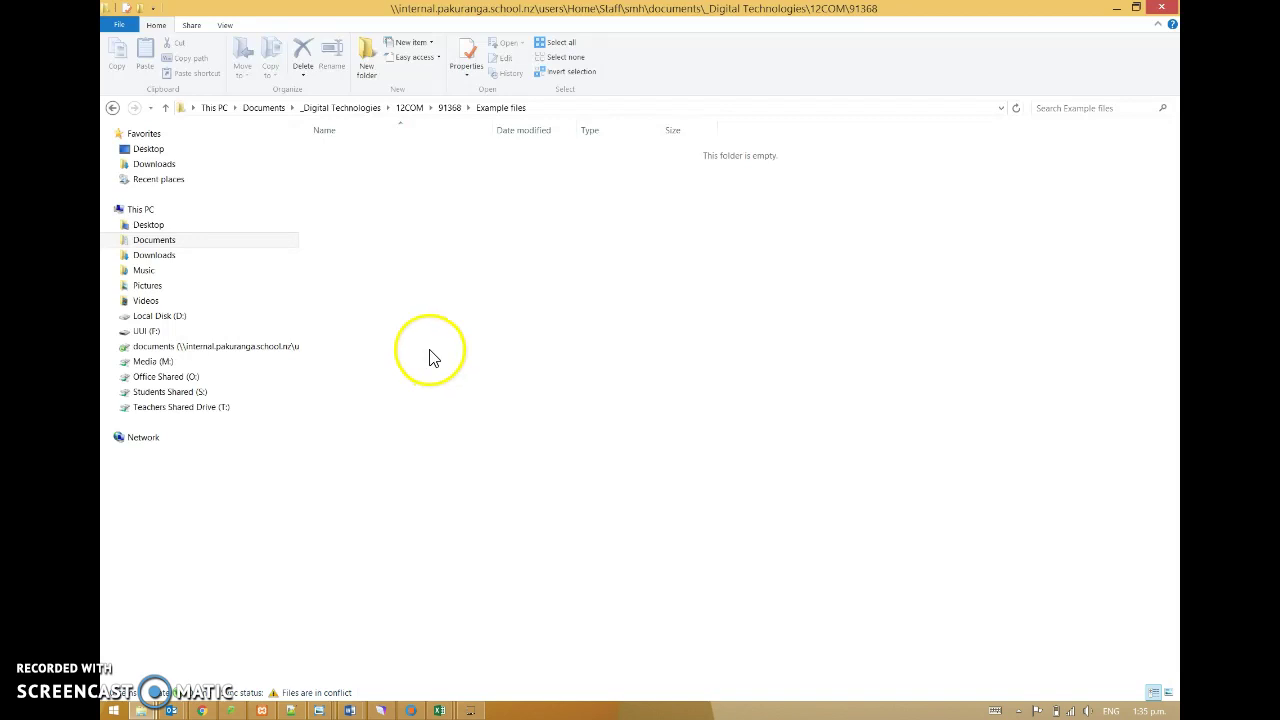
Create a new Access database file named 'Game Dev Club' in the Example files folder and open it
right_click(421, 208)
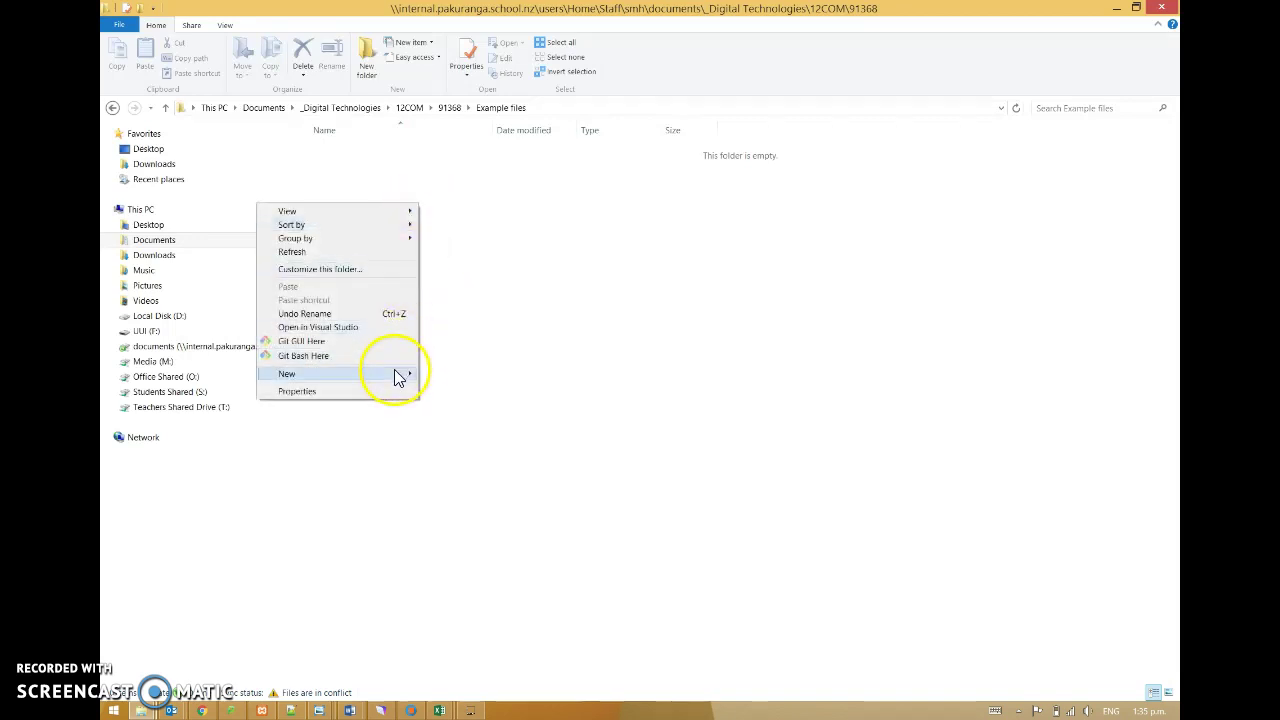
mouse_move(398, 376)
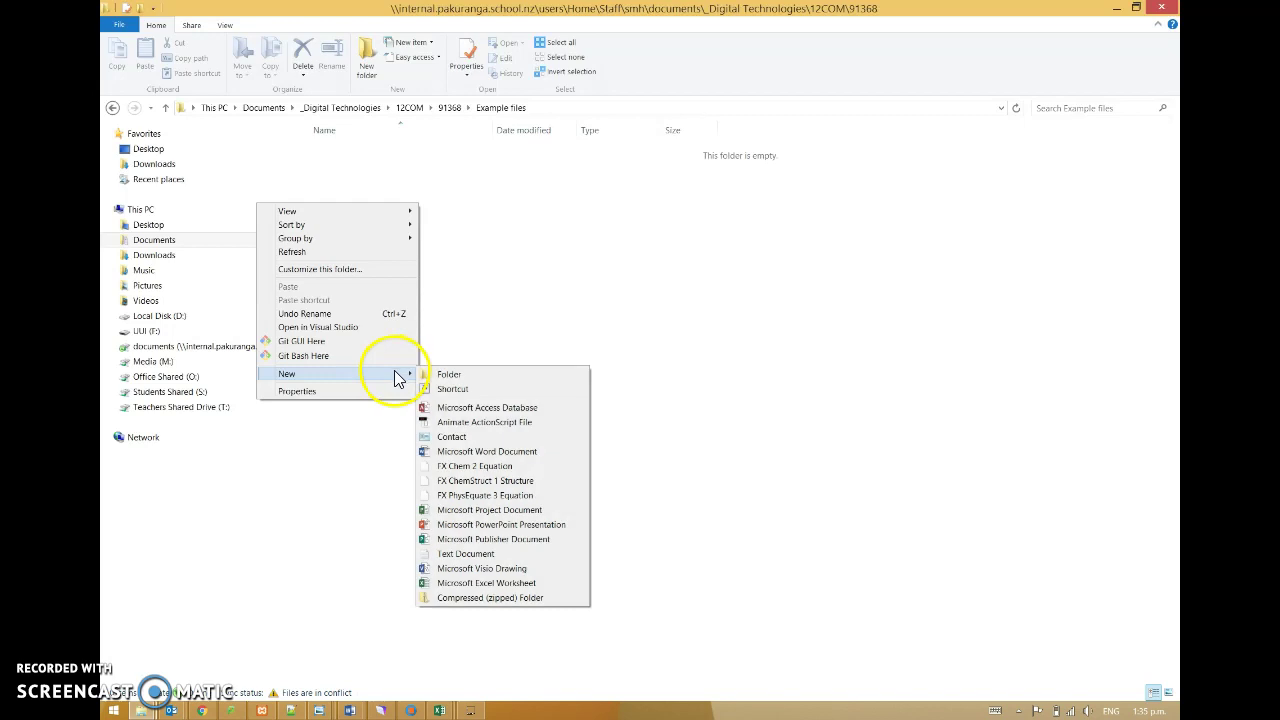
click(474, 409)
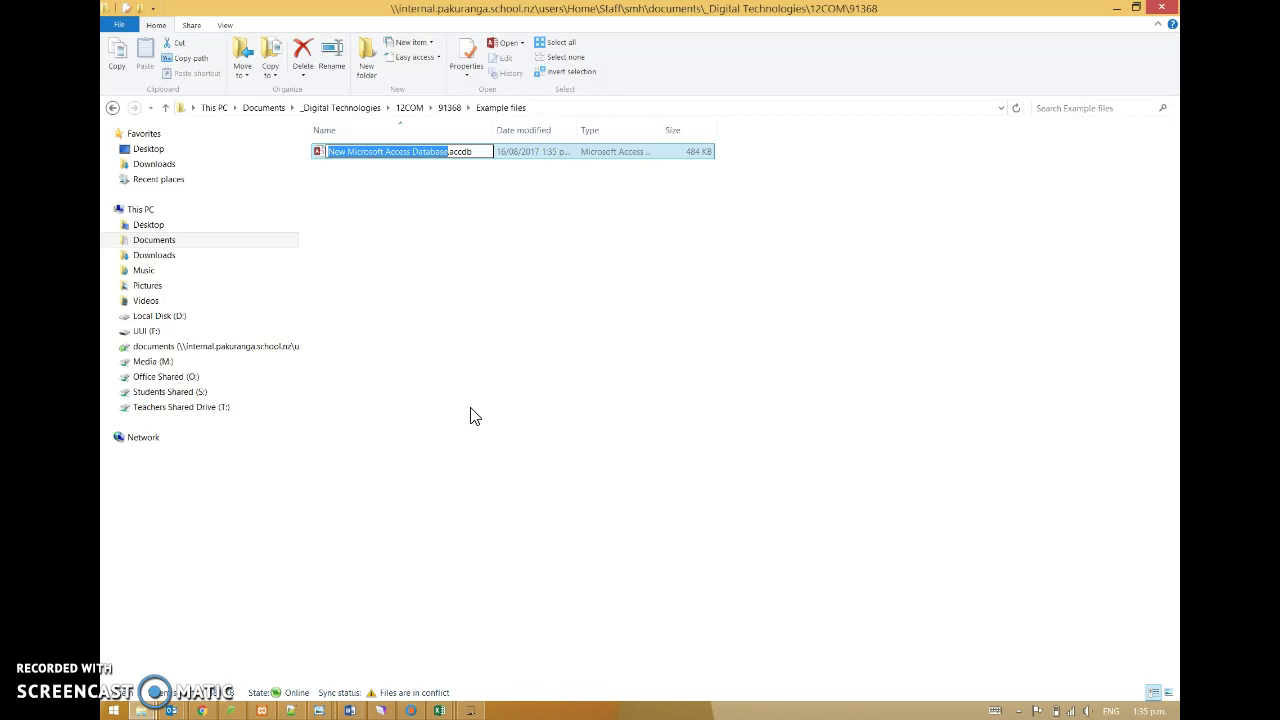
text(Game De)
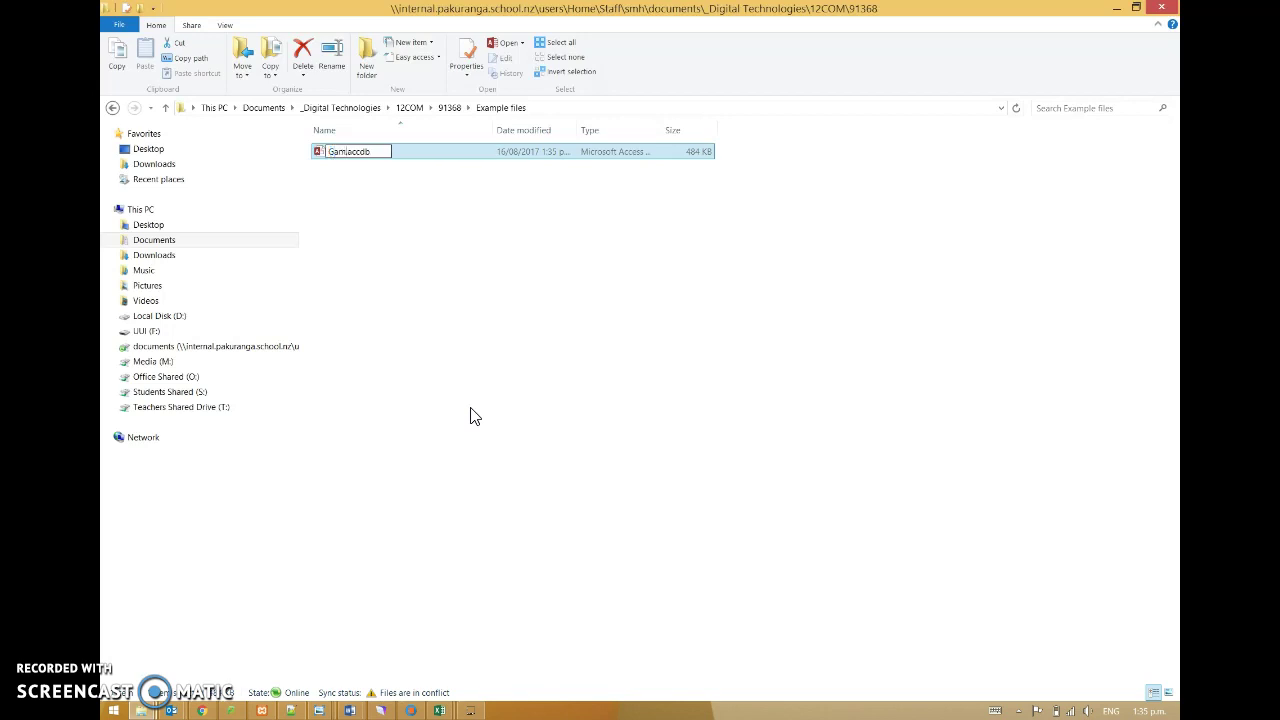
text(v Club)
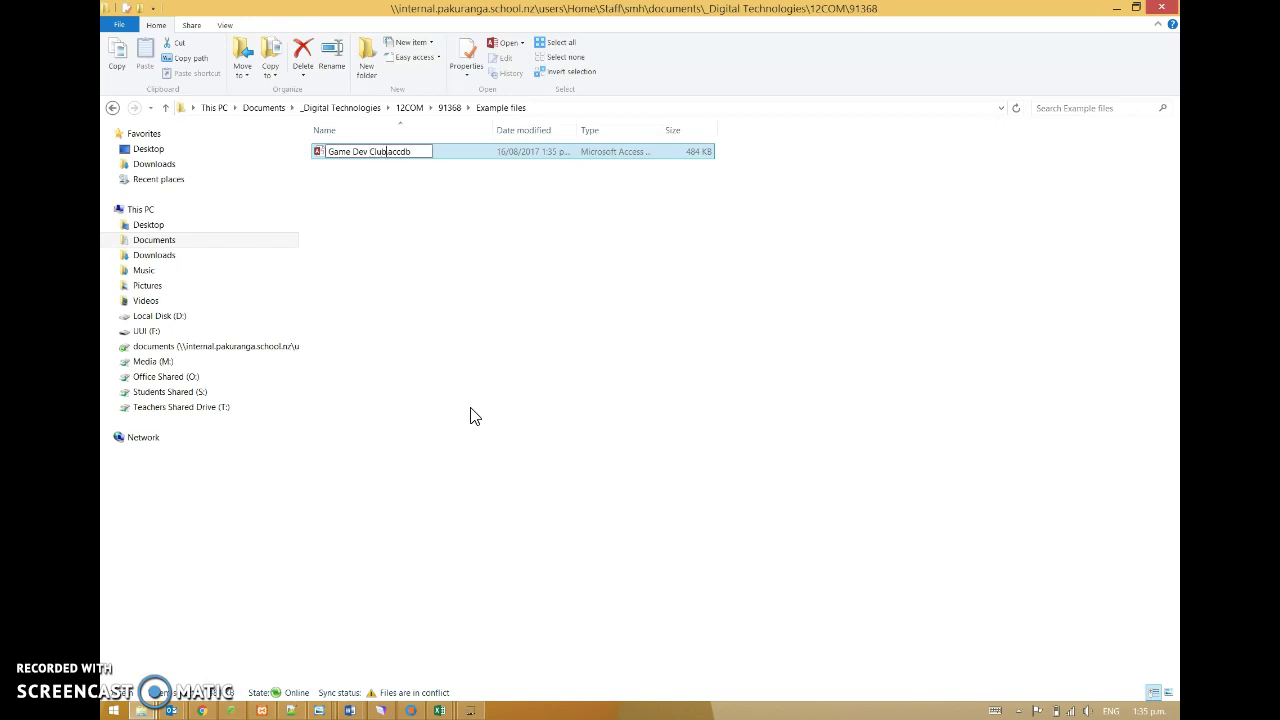
key(Return)
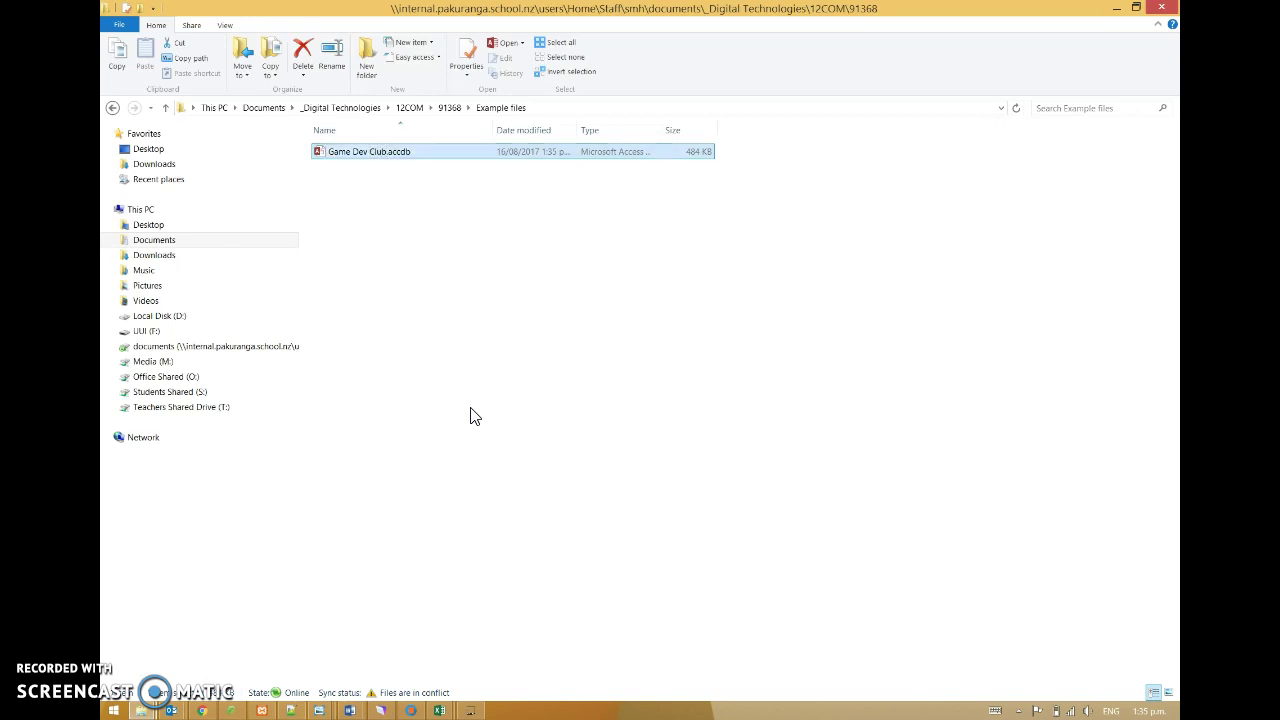
key(Return)
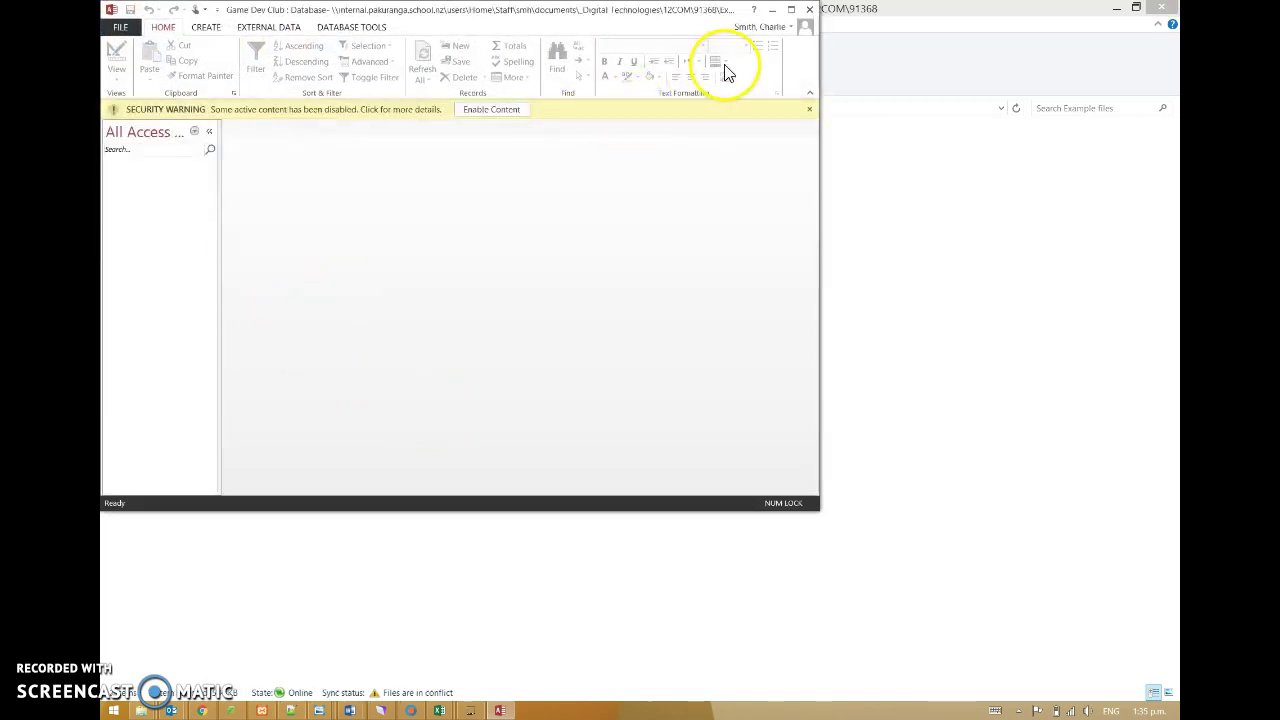
Enable the database's blocked content and create a new blank table, Table1
click(811, 112)
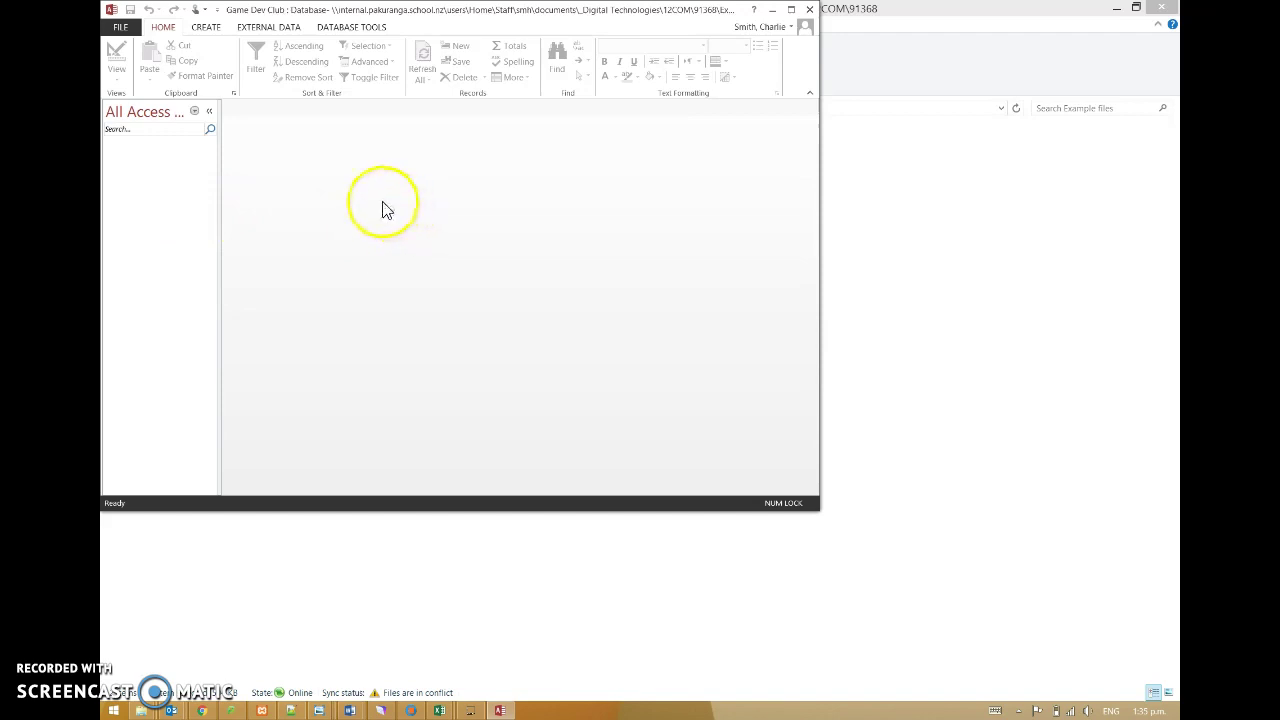
click(200, 29)
click(166, 58)
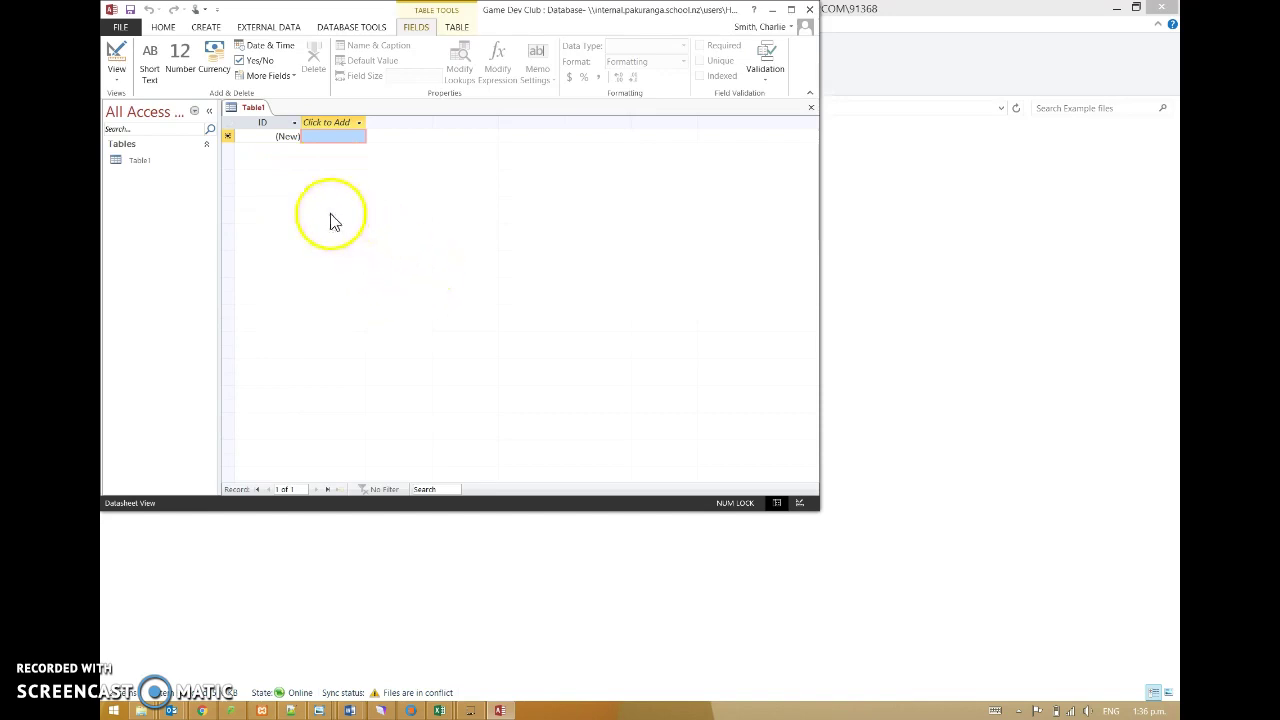
Switch Table1 to Design View, saving it under the name tblMembers
click(118, 62)
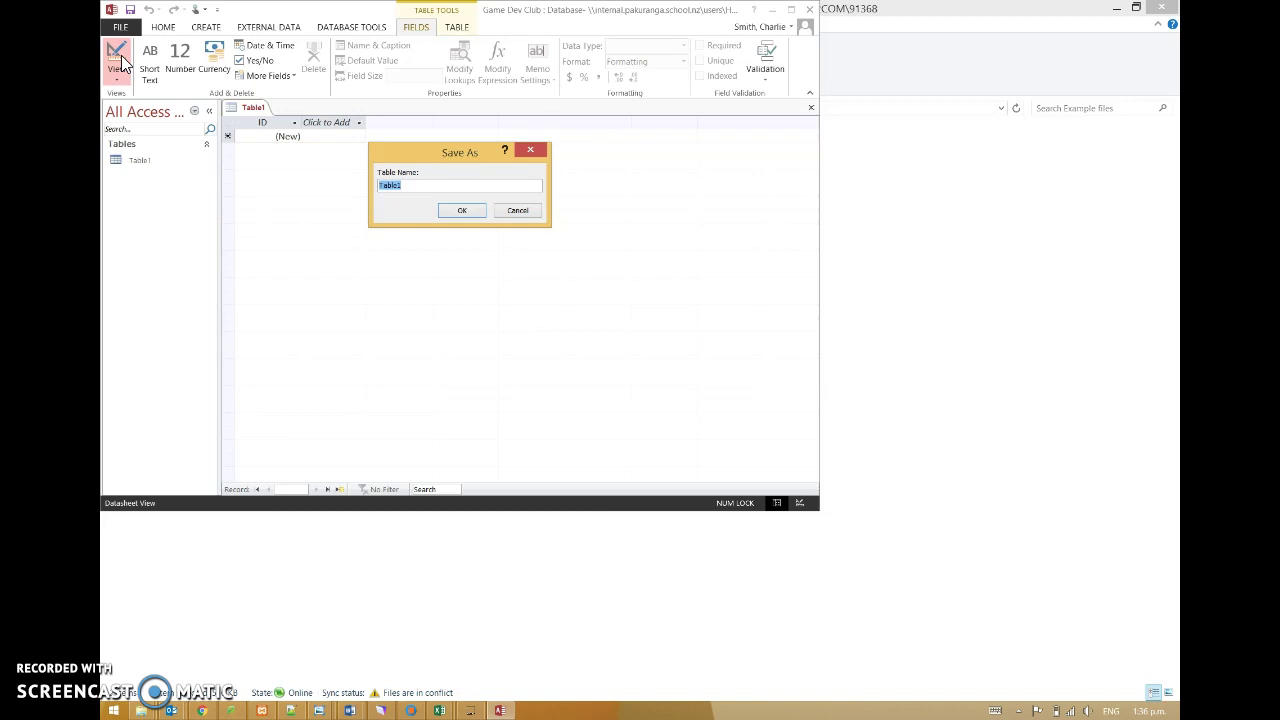
text(tblMembers)
key(Return)
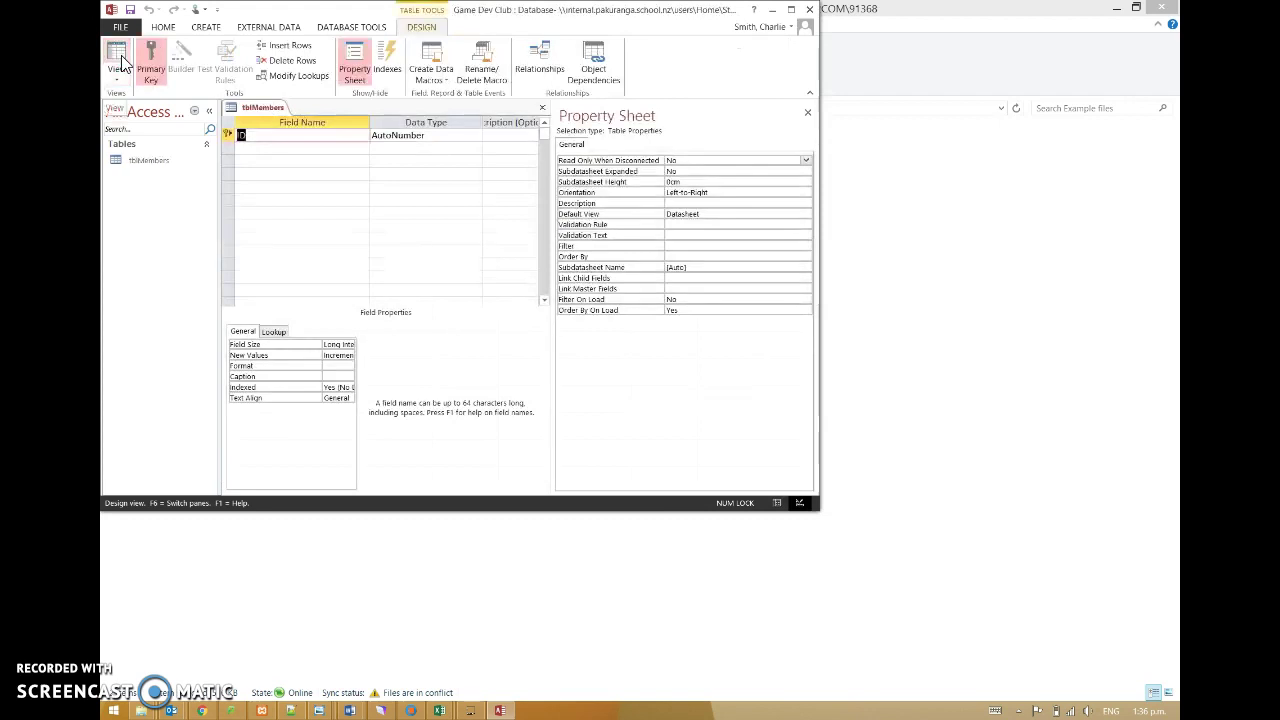
Add a FamilyName field with the Short Text data type below ID
click(287, 169)
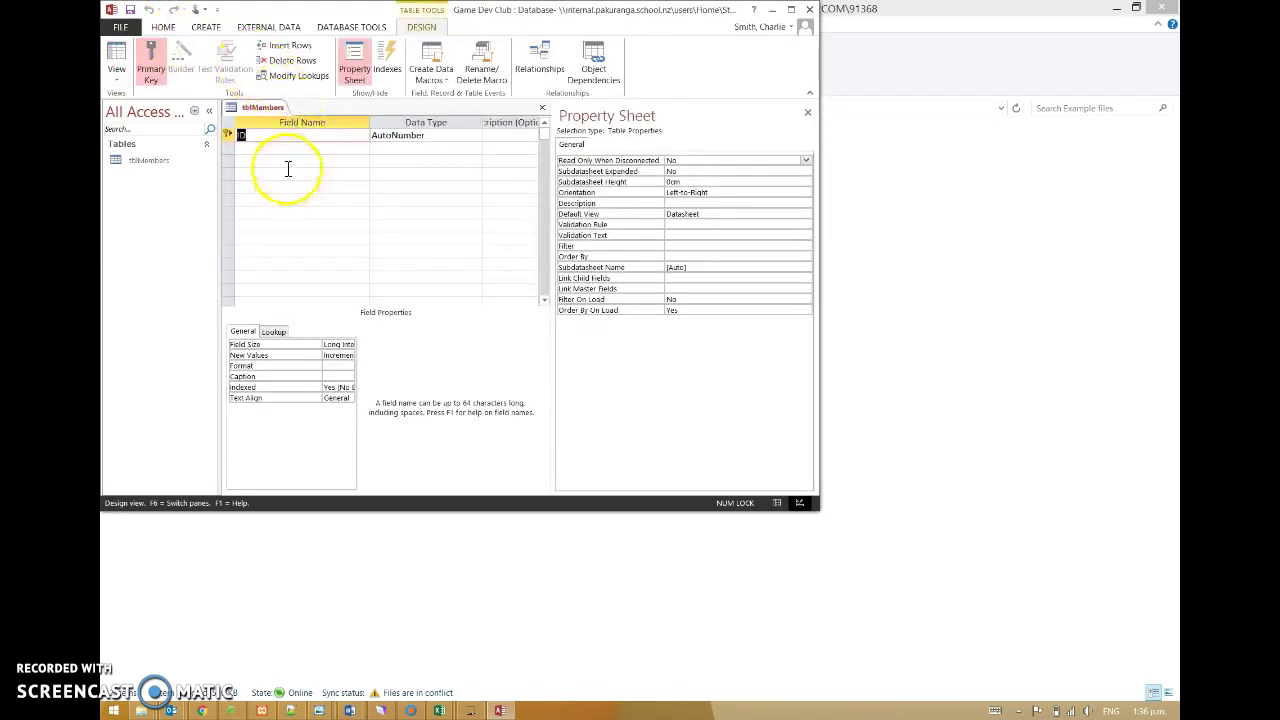
key(BackSpace)
key(Escape)
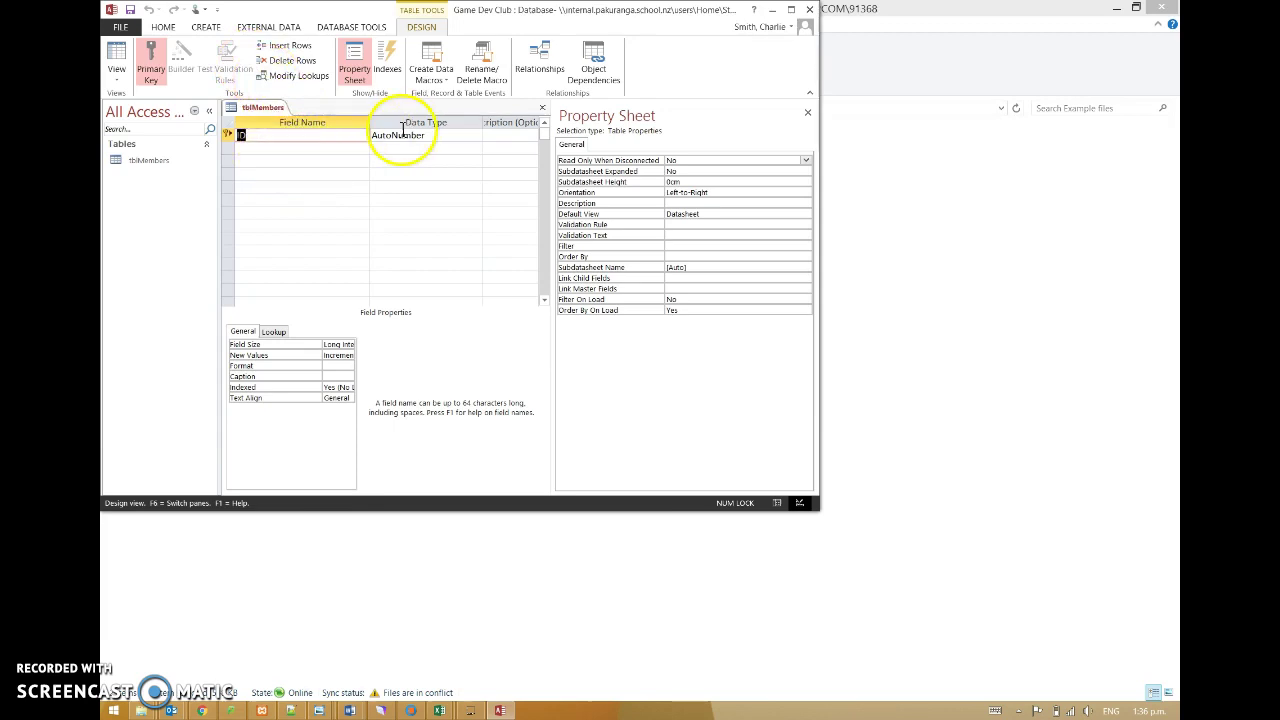
click(254, 150)
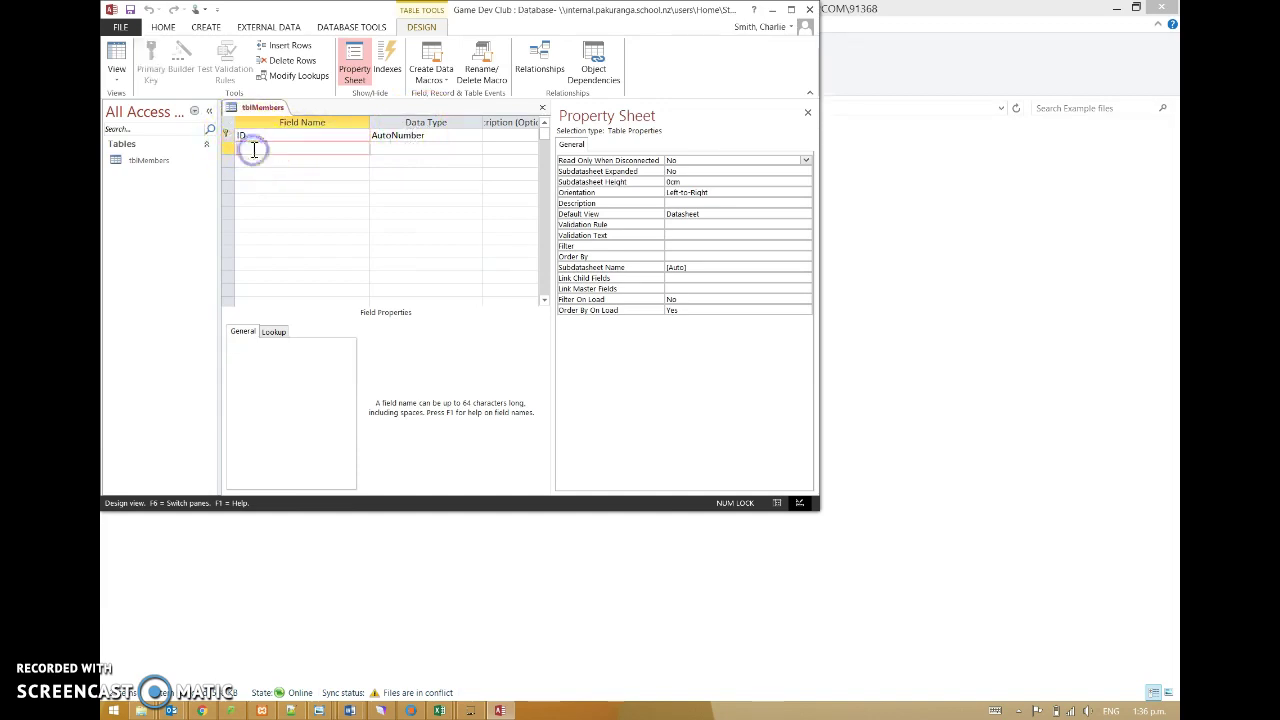
click(229, 136)
click(384, 150)
text(FamilyNa)
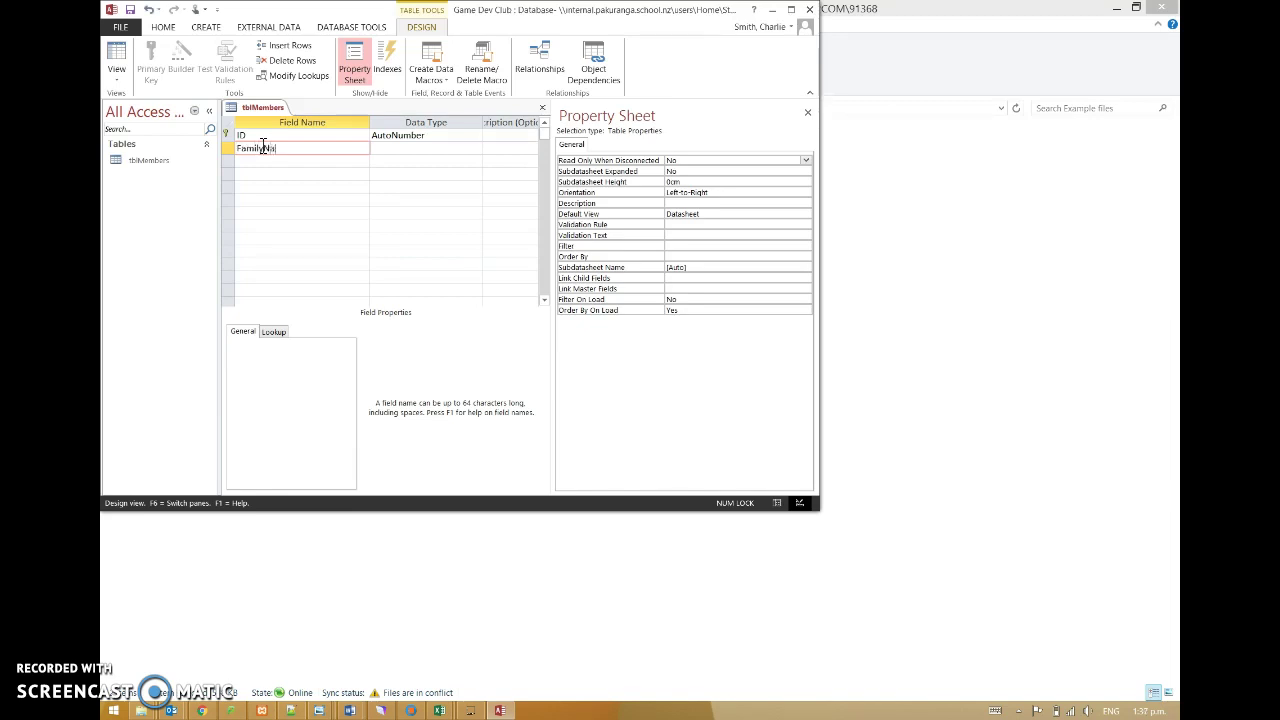
text(me)
key(Tab)
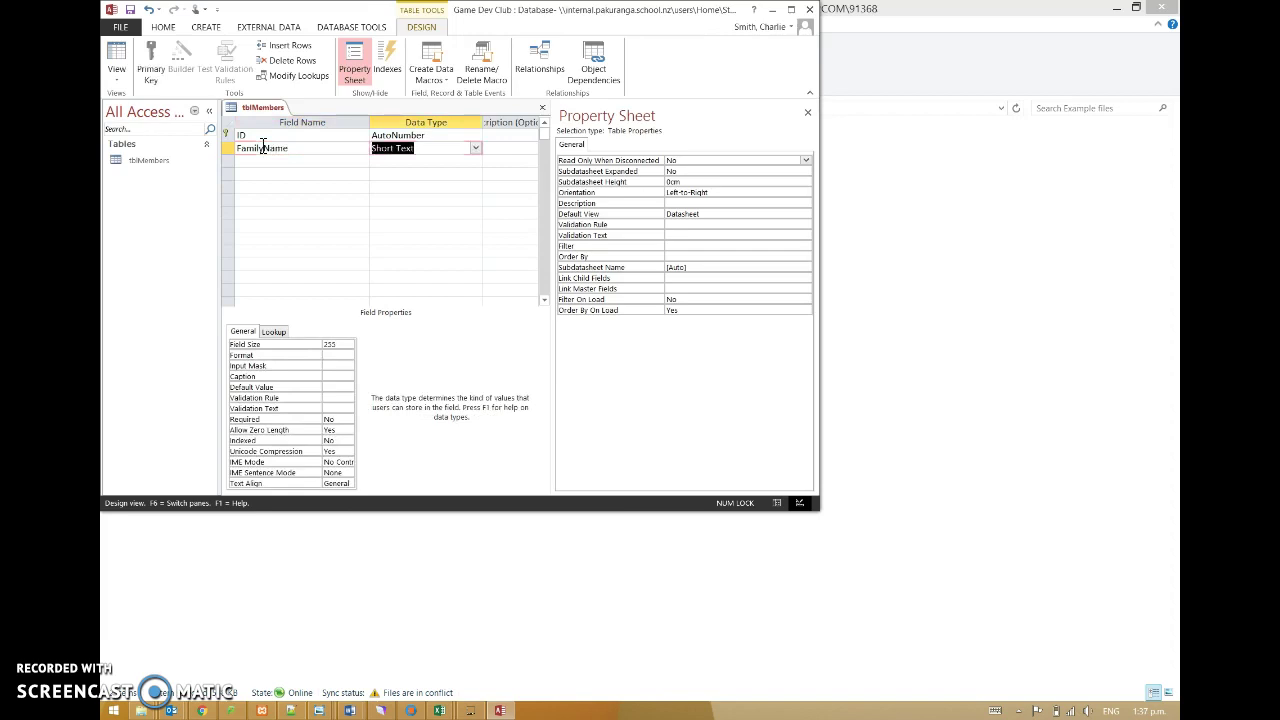
key(Tab)
Add a GivenName field in the third row as Short Text
click(262, 162)
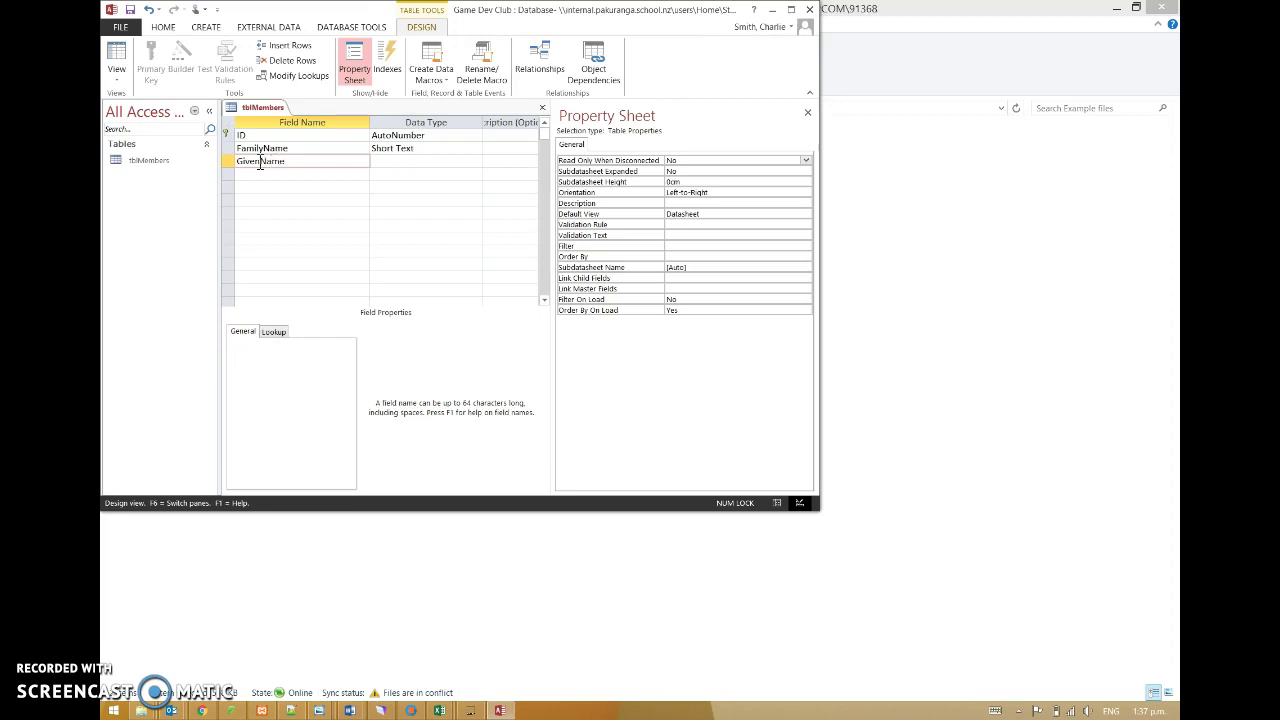
click(395, 164)
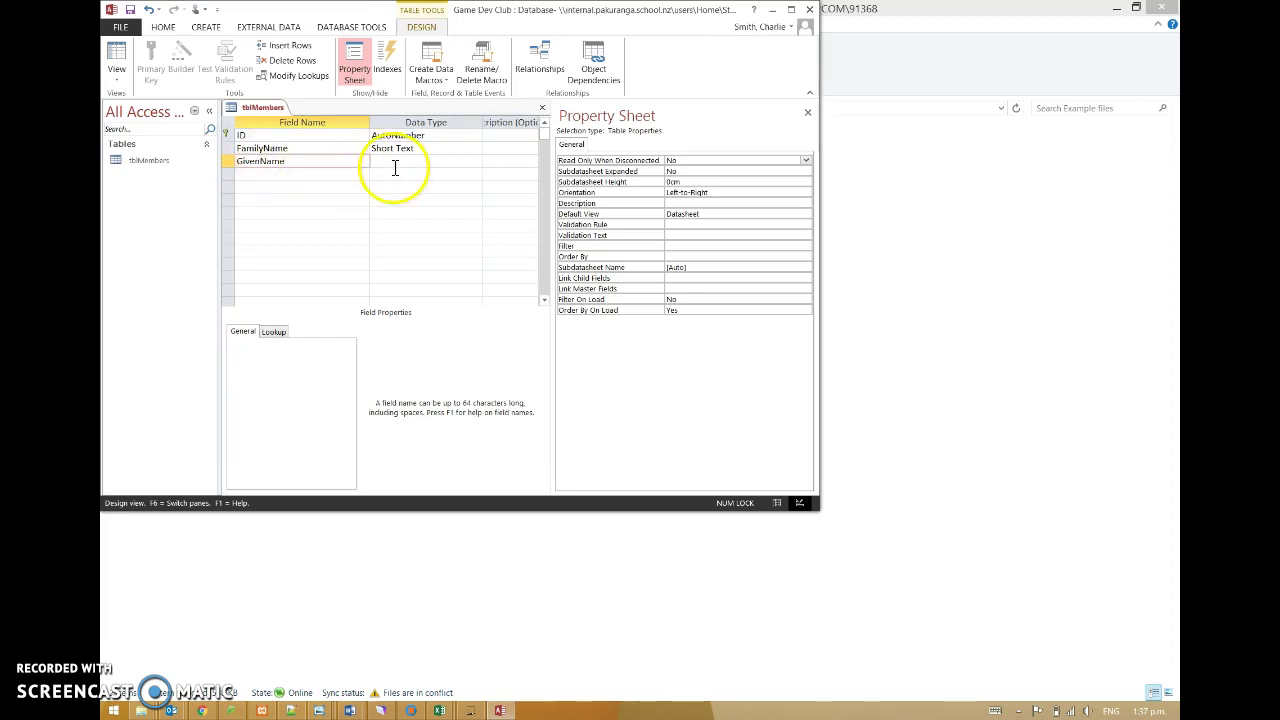
click(395, 163)
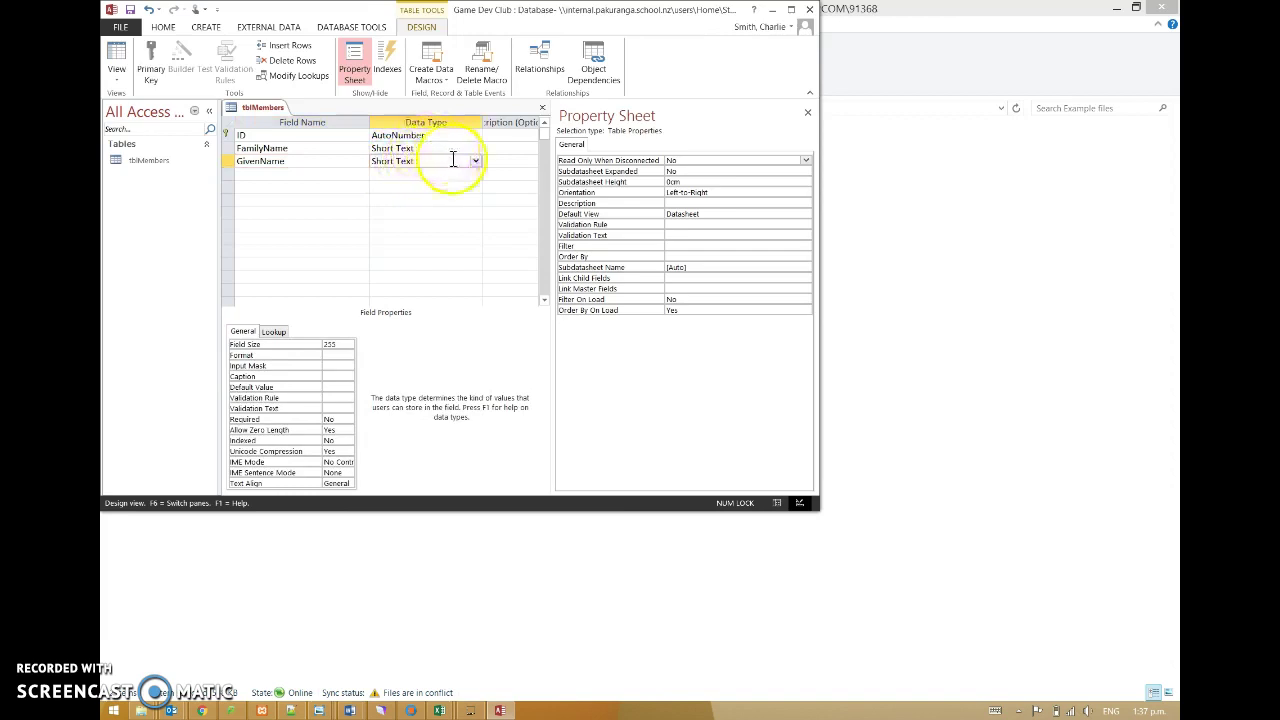
click(309, 149)
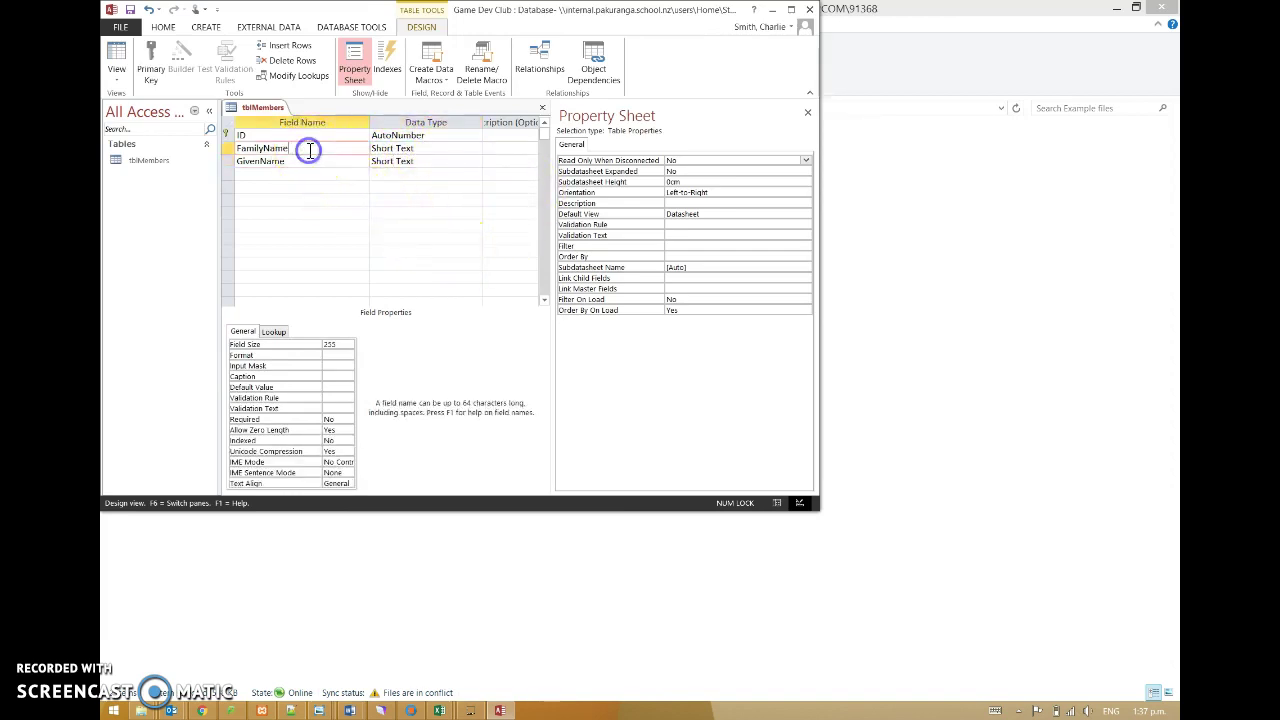
click(401, 148)
click(341, 345)
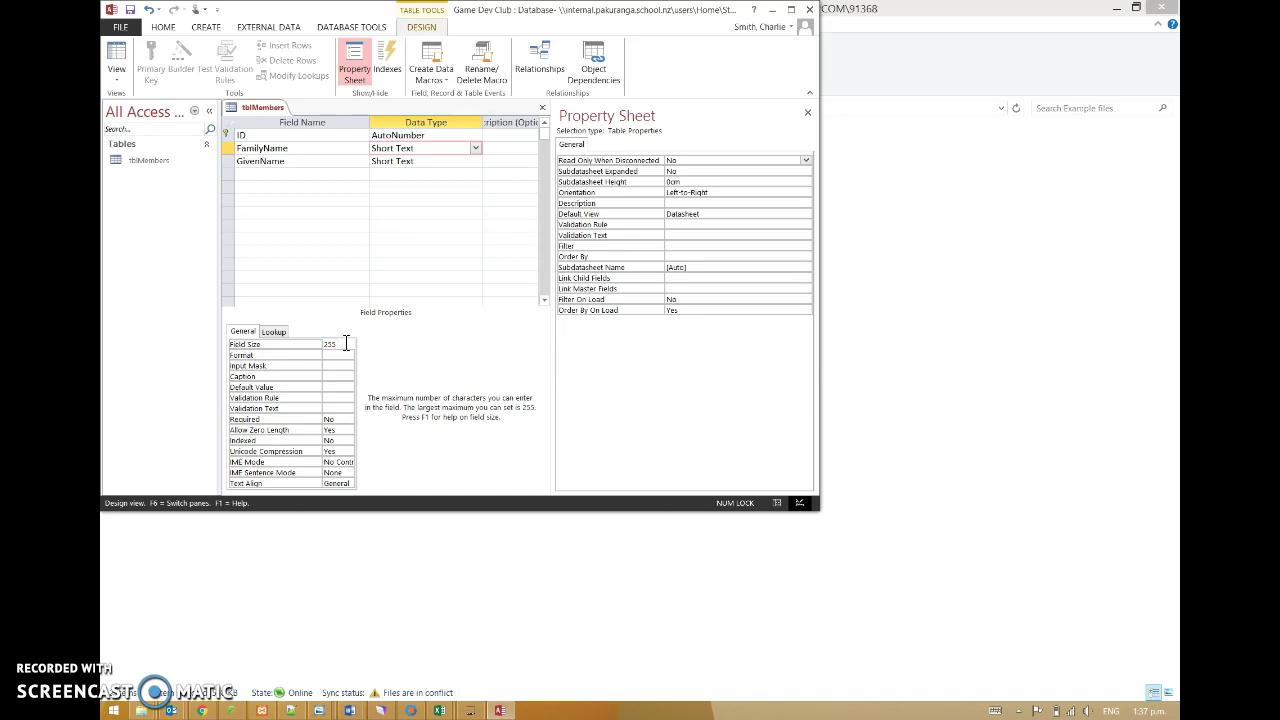
click(343, 345)
click(428, 162)
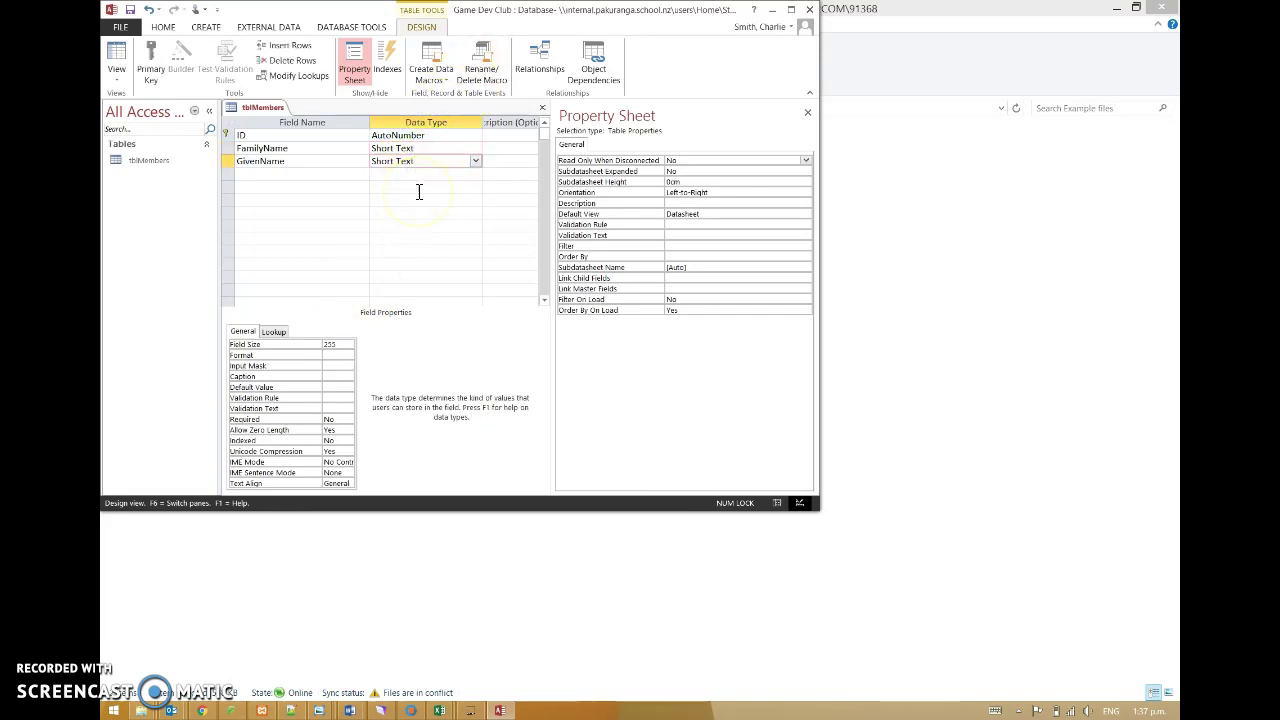
click(413, 161)
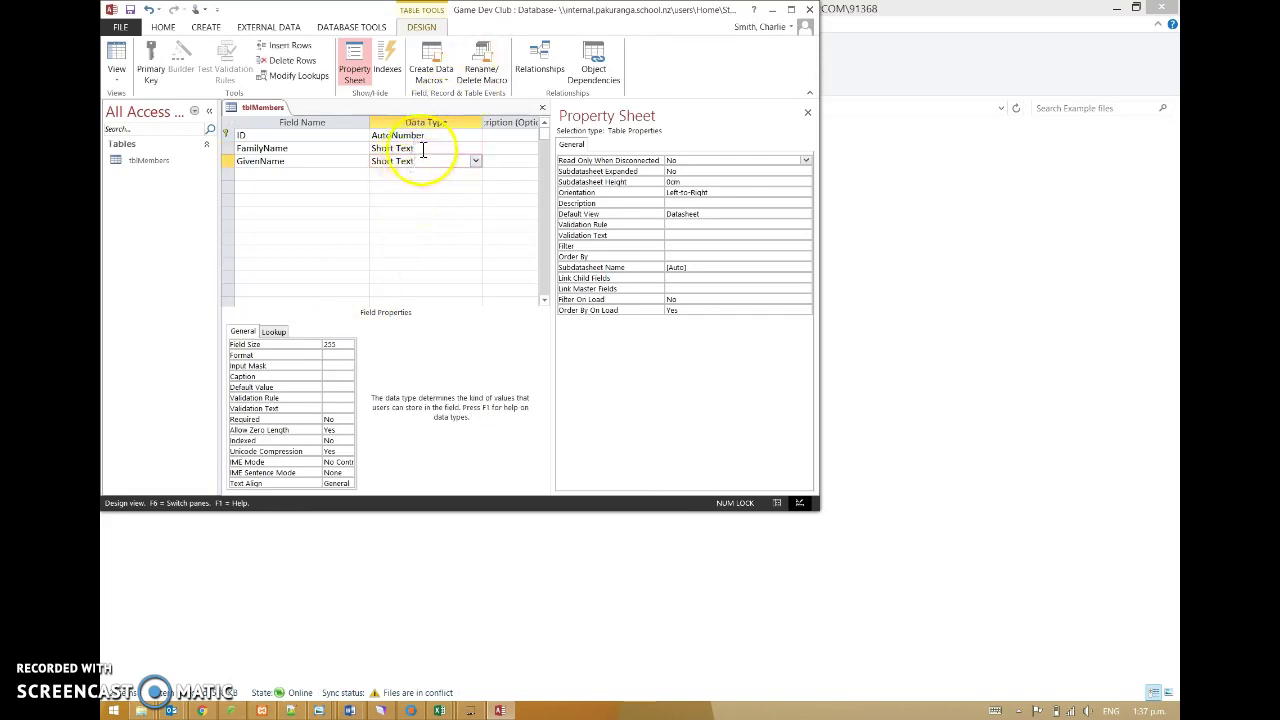
click(422, 149)
click(366, 372)
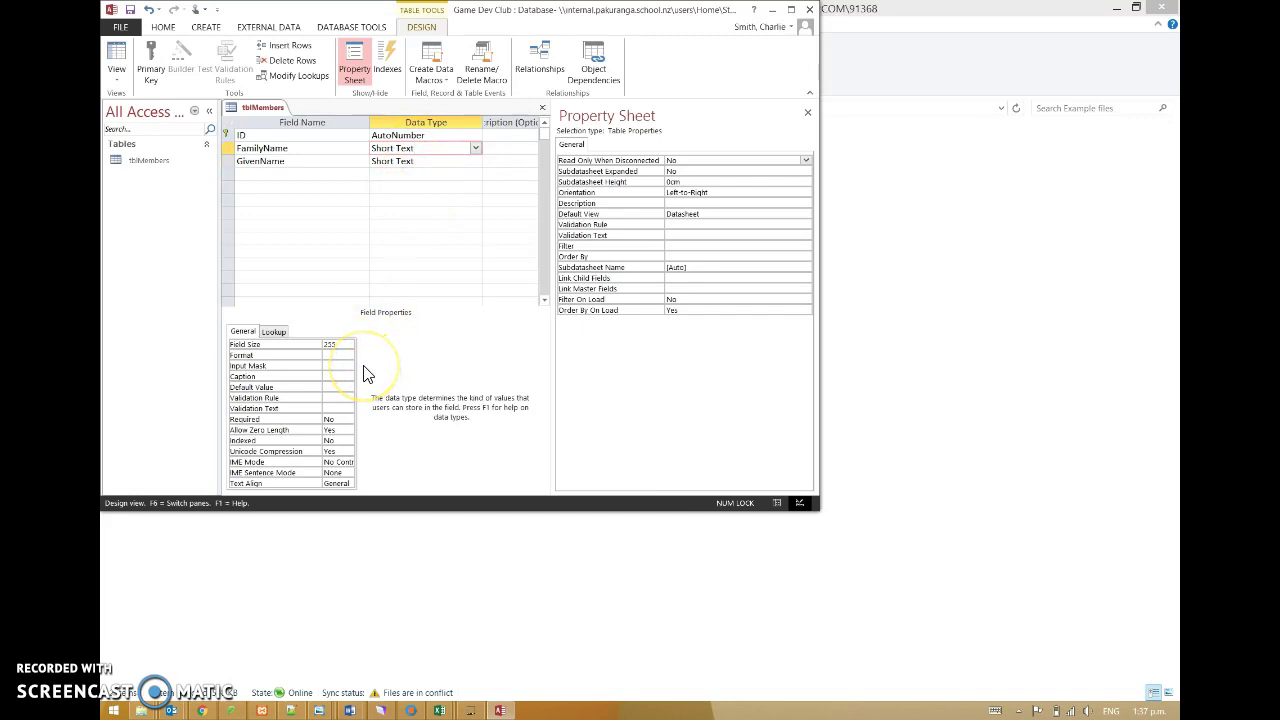
click(345, 375)
Set FamilyName's Required to Yes and Allow Zero Length to No
click(342, 419)
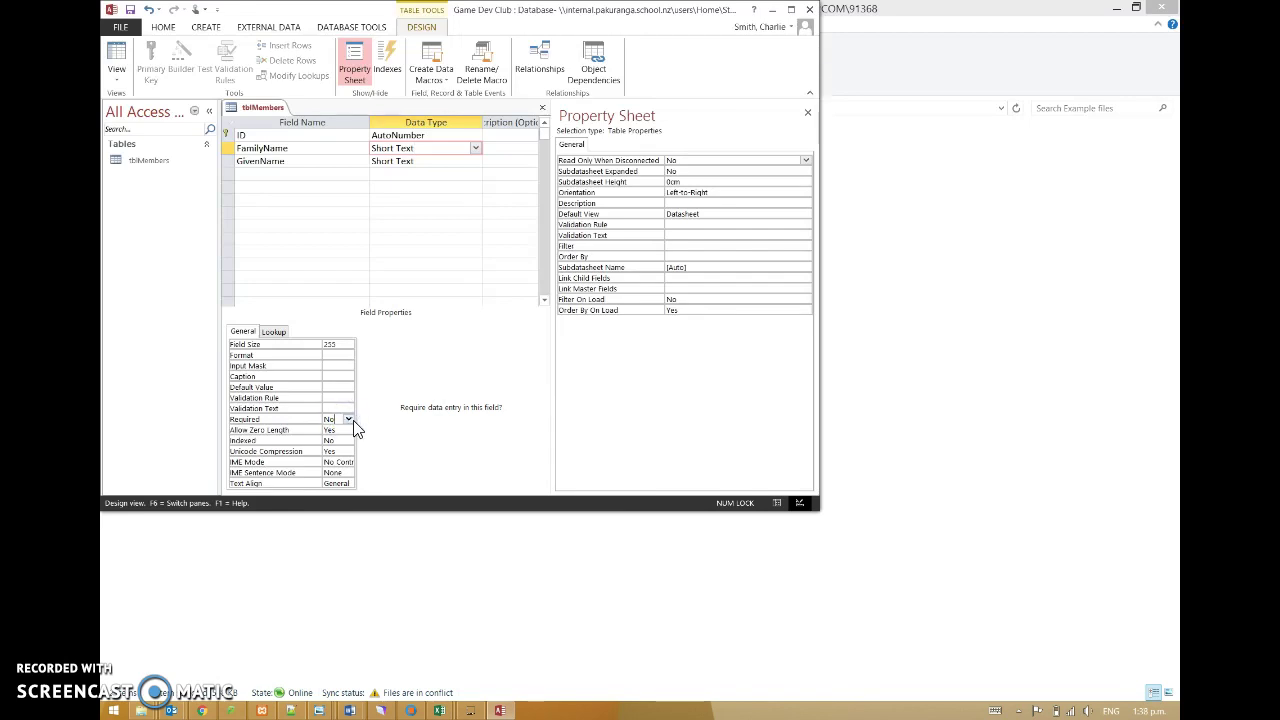
click(348, 419)
click(340, 430)
click(348, 430)
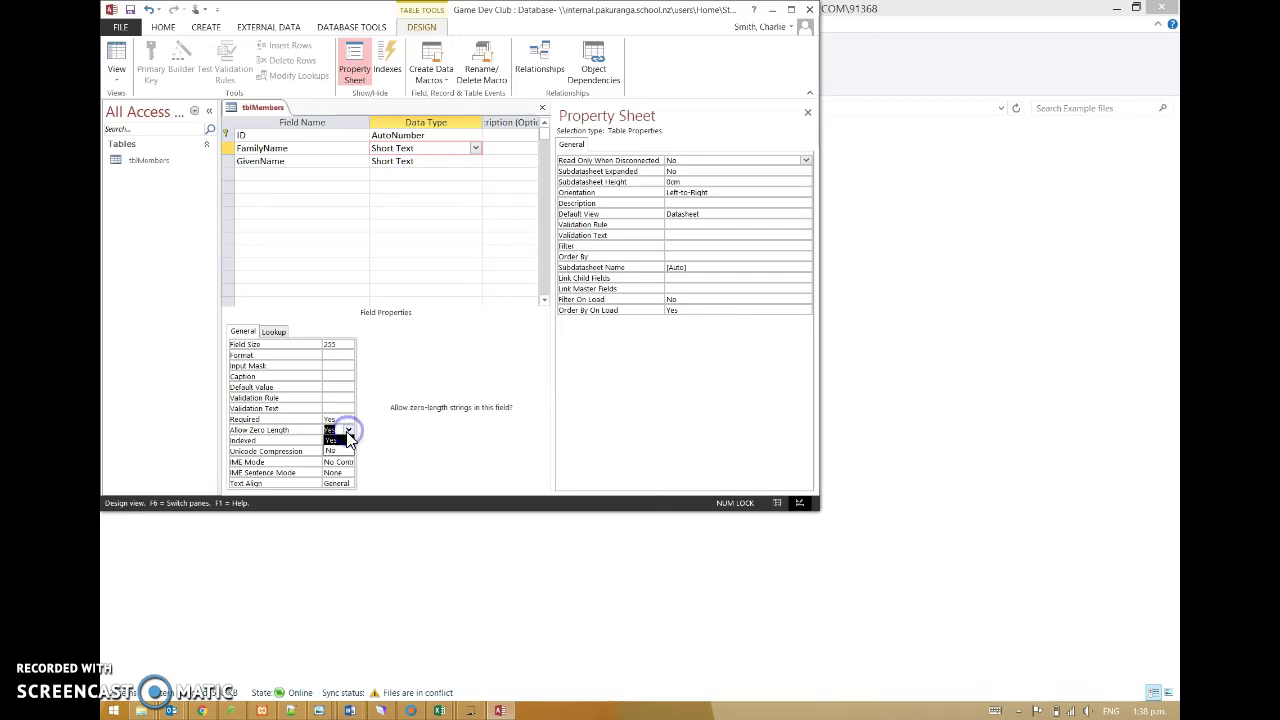
click(348, 430)
click(342, 447)
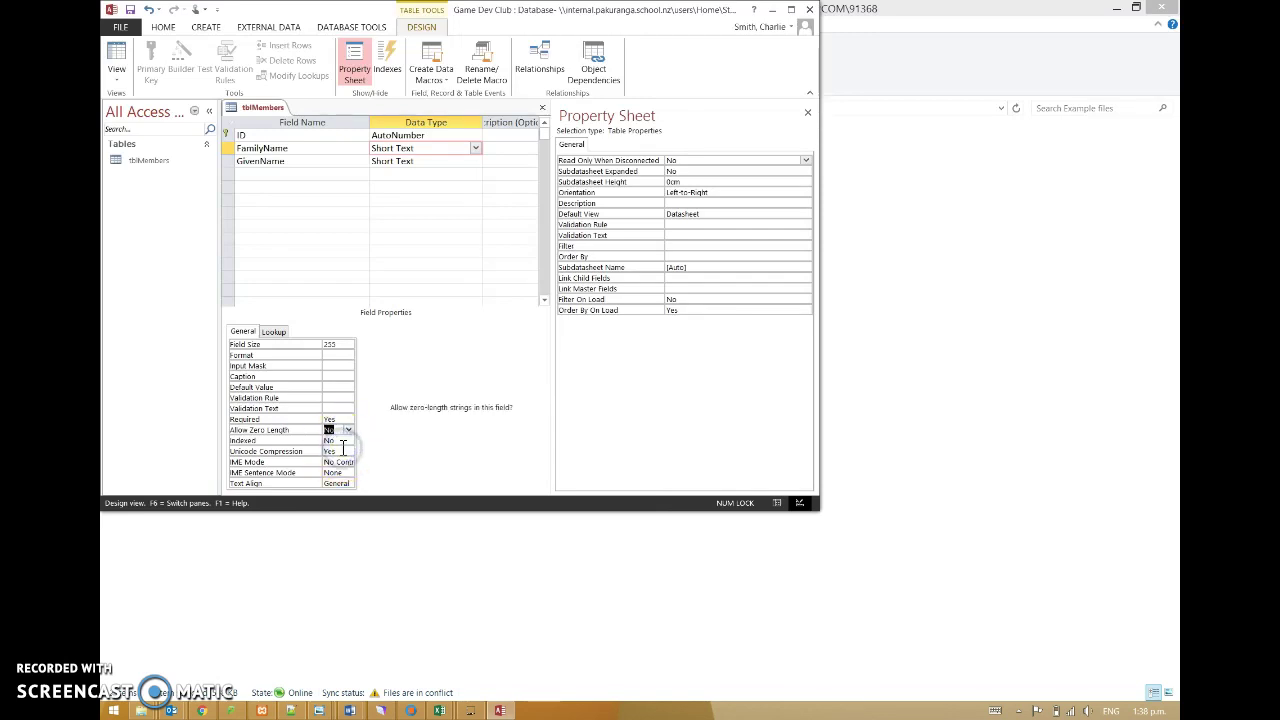
Set GivenName's Required to Yes and Allow Zero Length to No
click(352, 163)
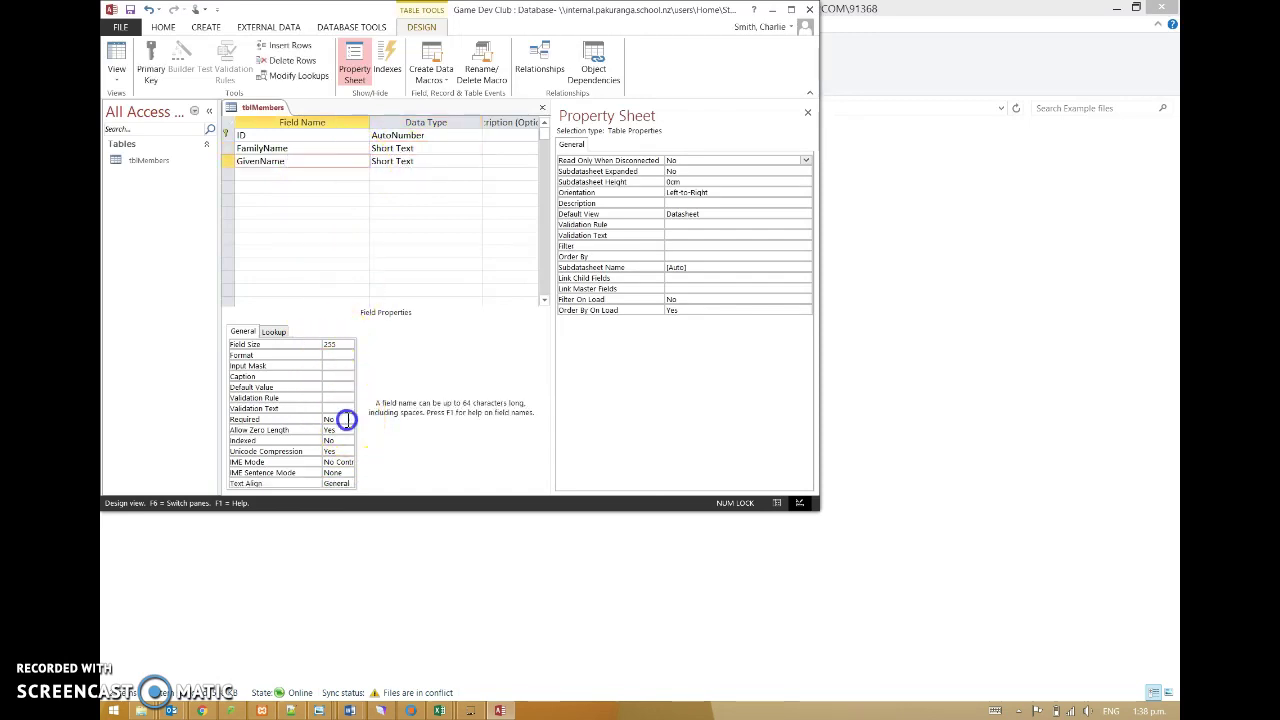
click(345, 419)
click(348, 421)
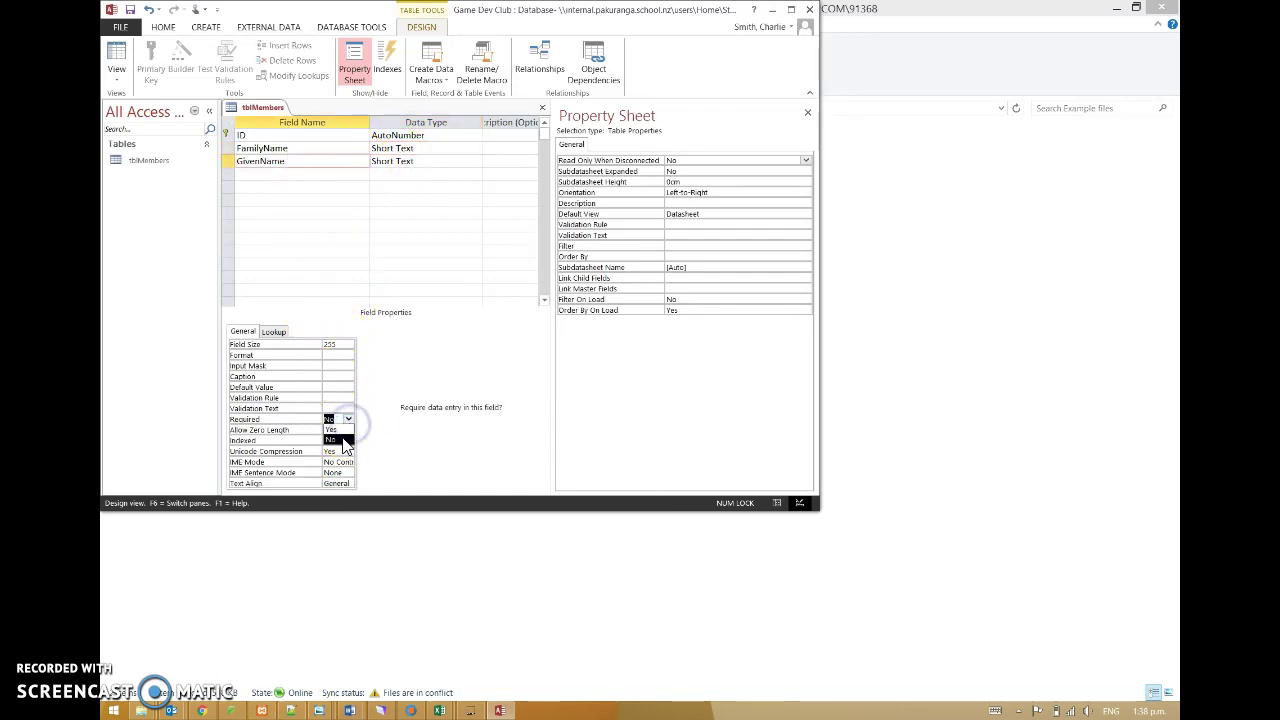
click(338, 430)
click(340, 430)
click(348, 430)
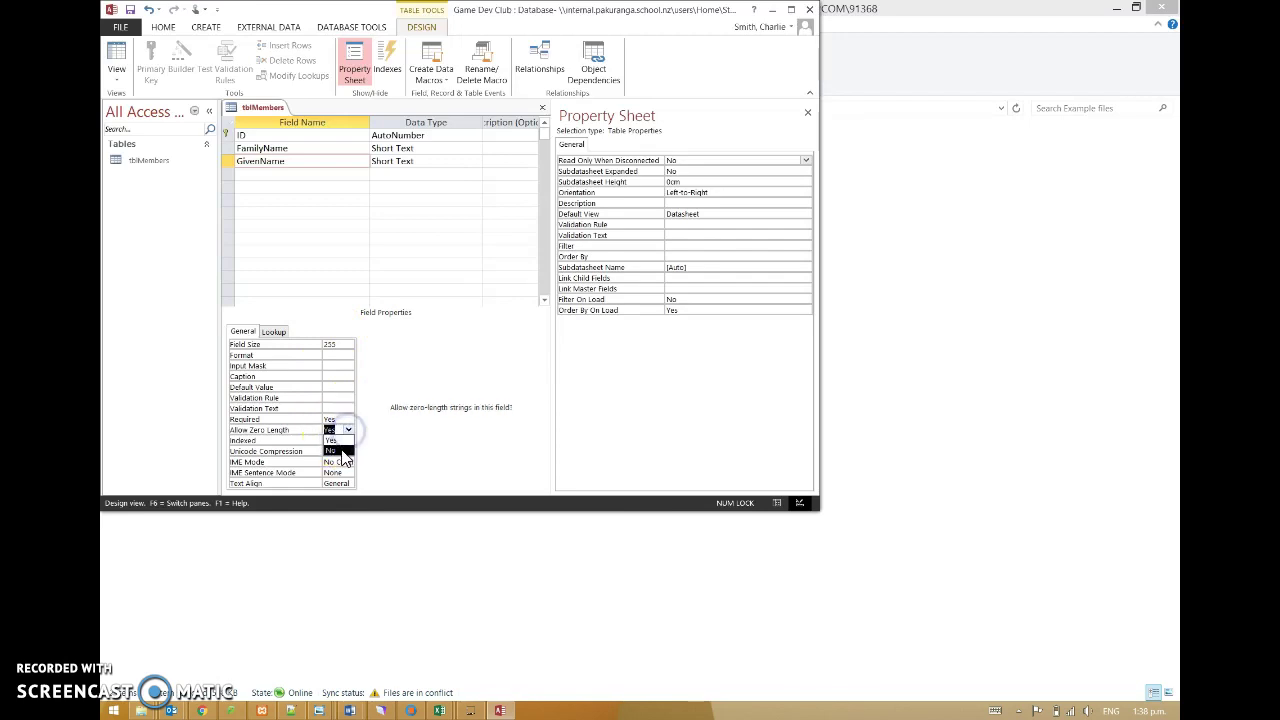
click(340, 451)
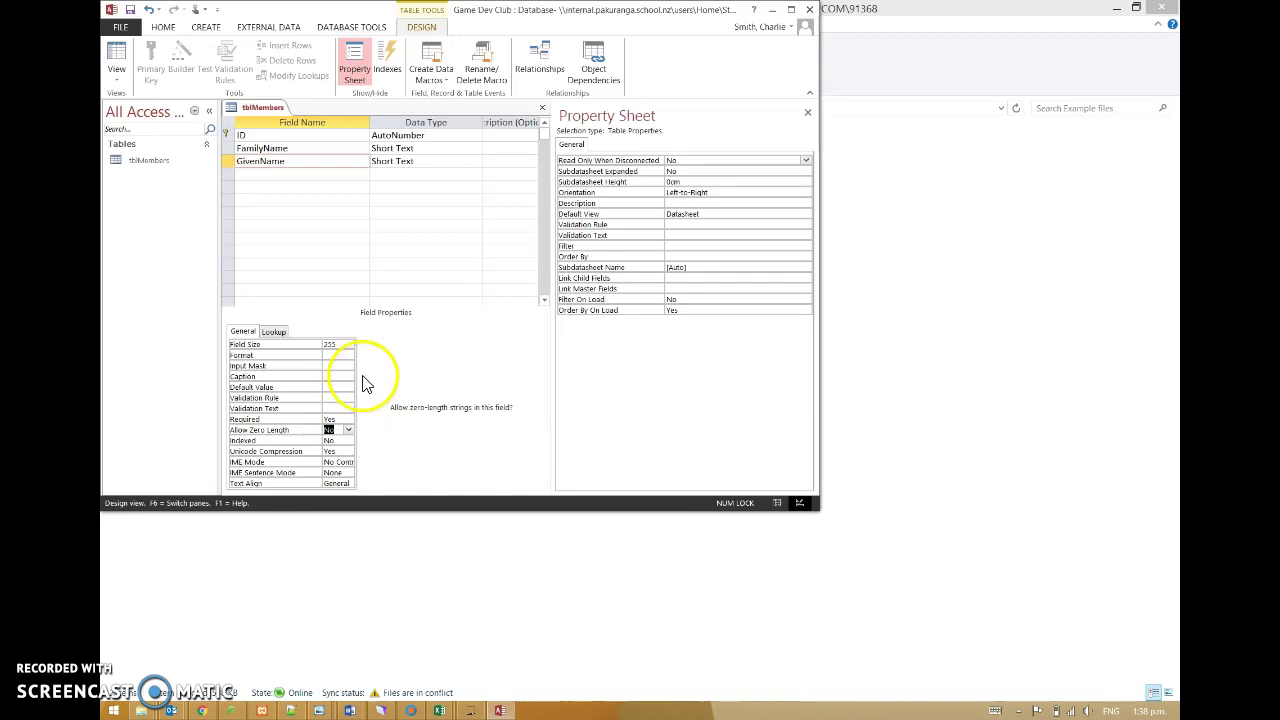
click(300, 175)
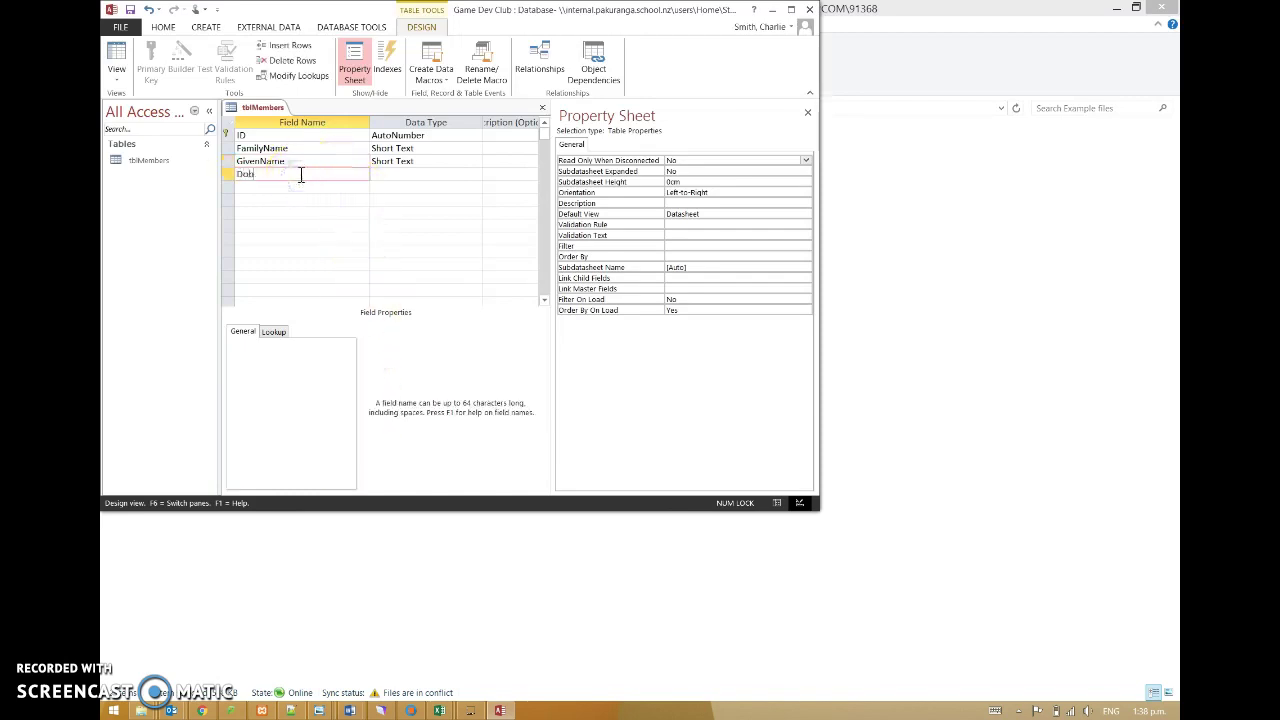
Add a fourth field named DoB with the Date/Time data type
text(Dob)
key(BackSpace)
key(Tab)
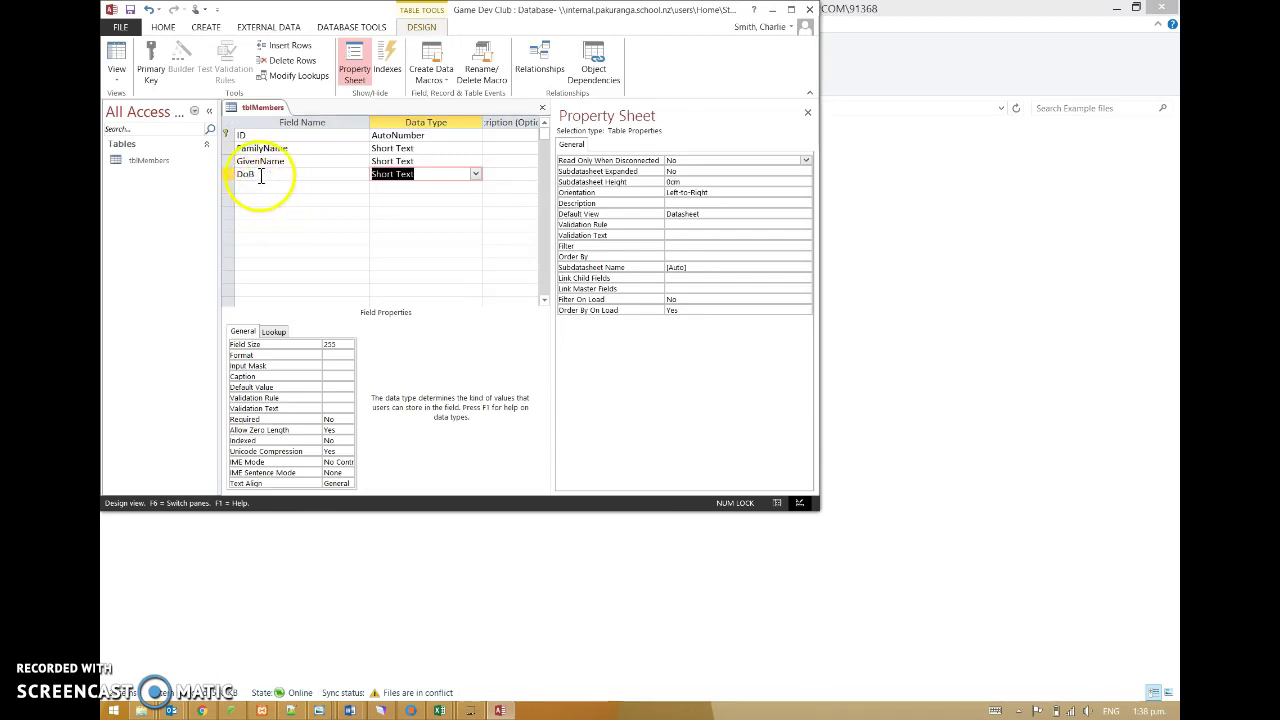
click(215, 176)
click(440, 176)
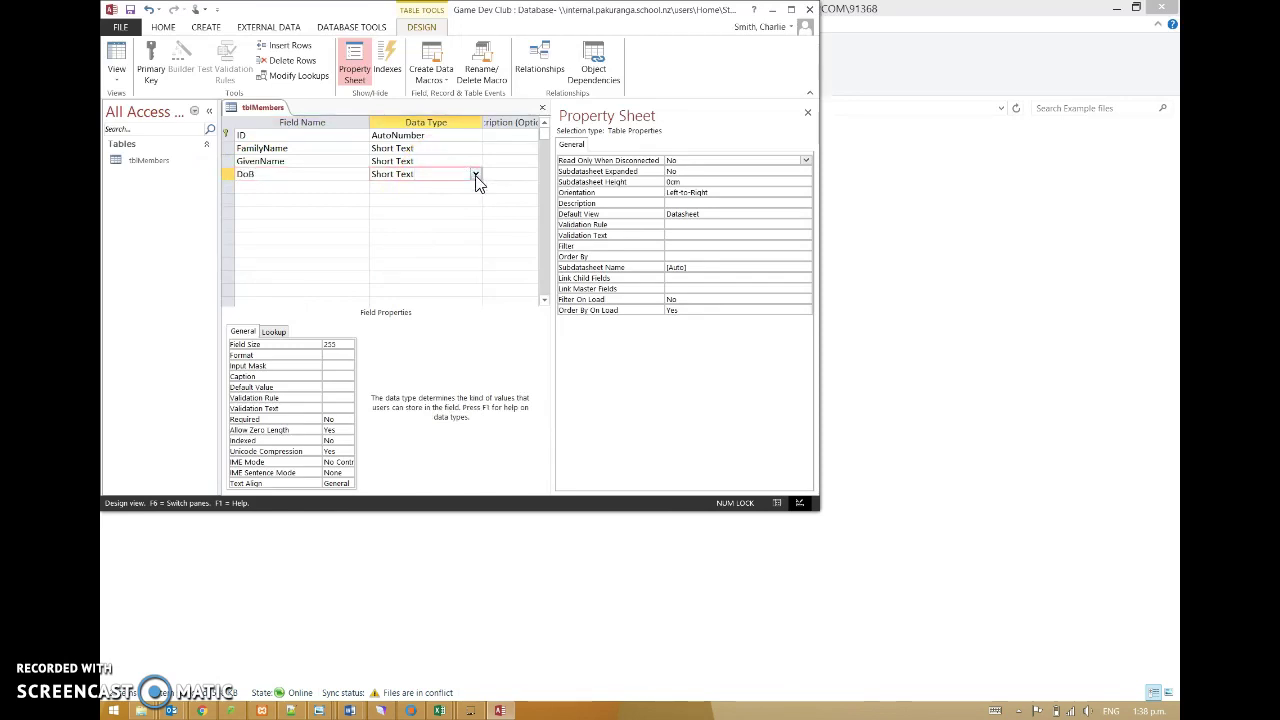
click(476, 177)
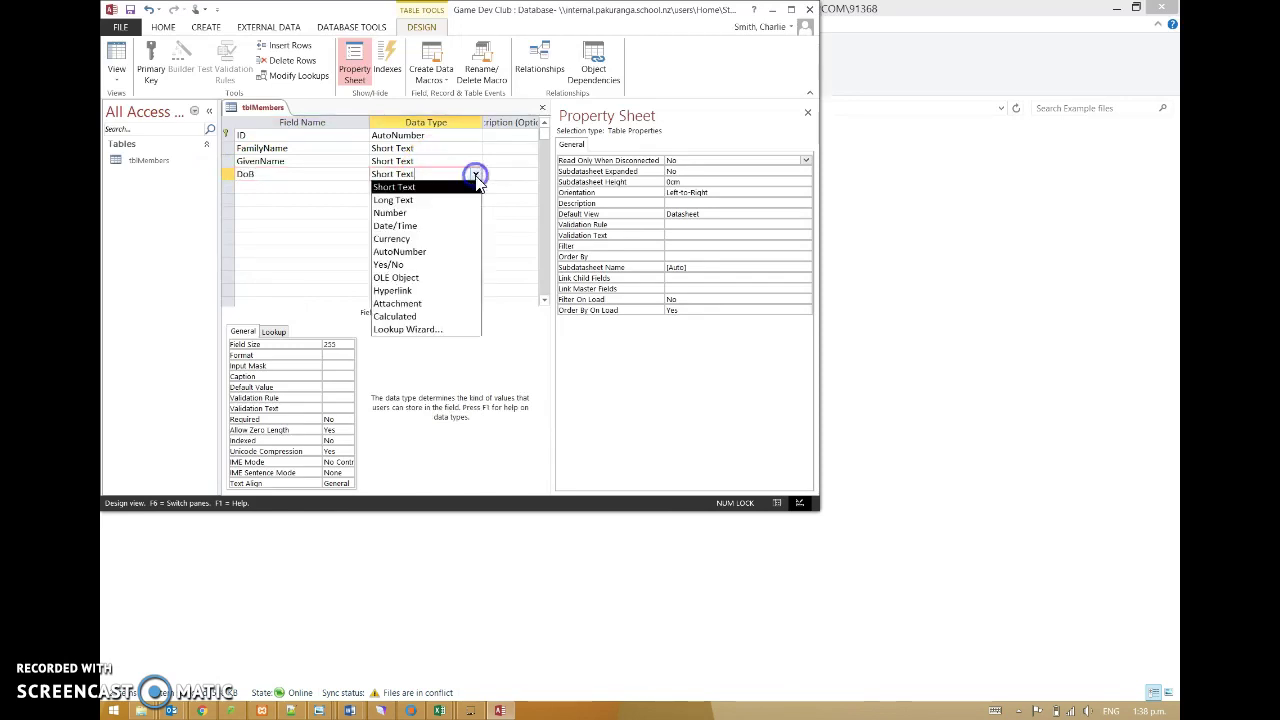
click(402, 229)
click(328, 346)
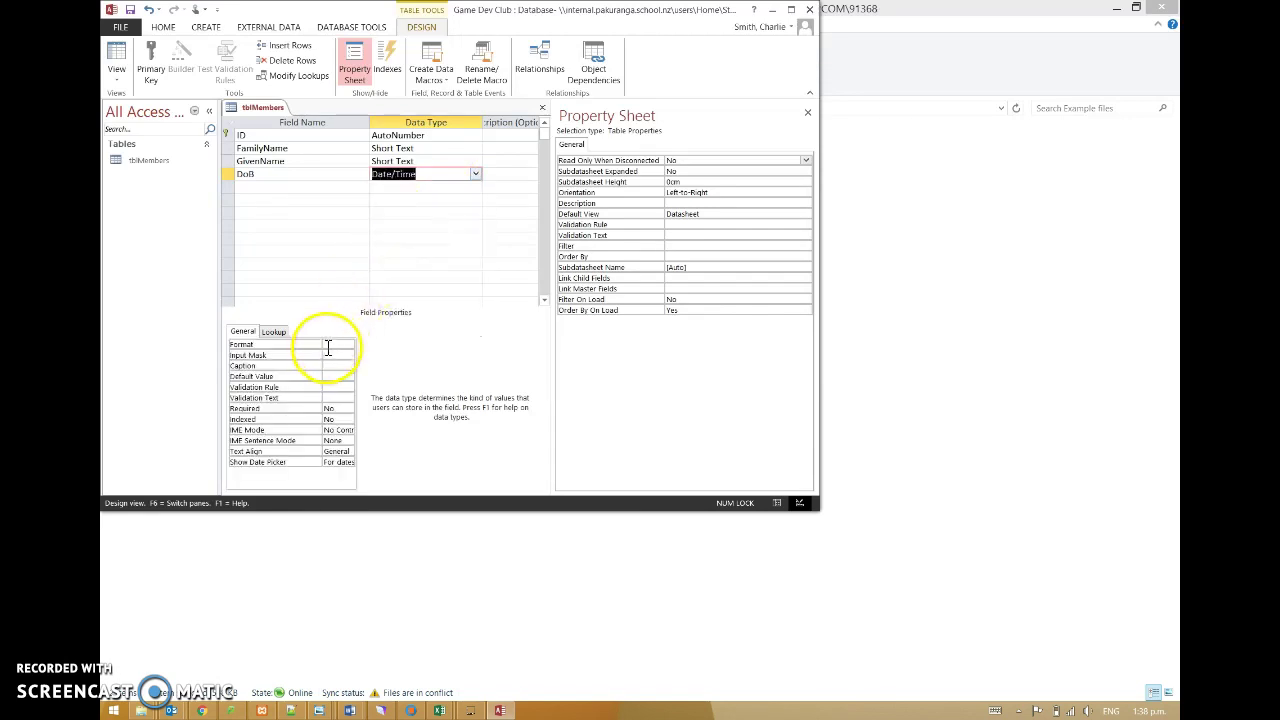
click(345, 344)
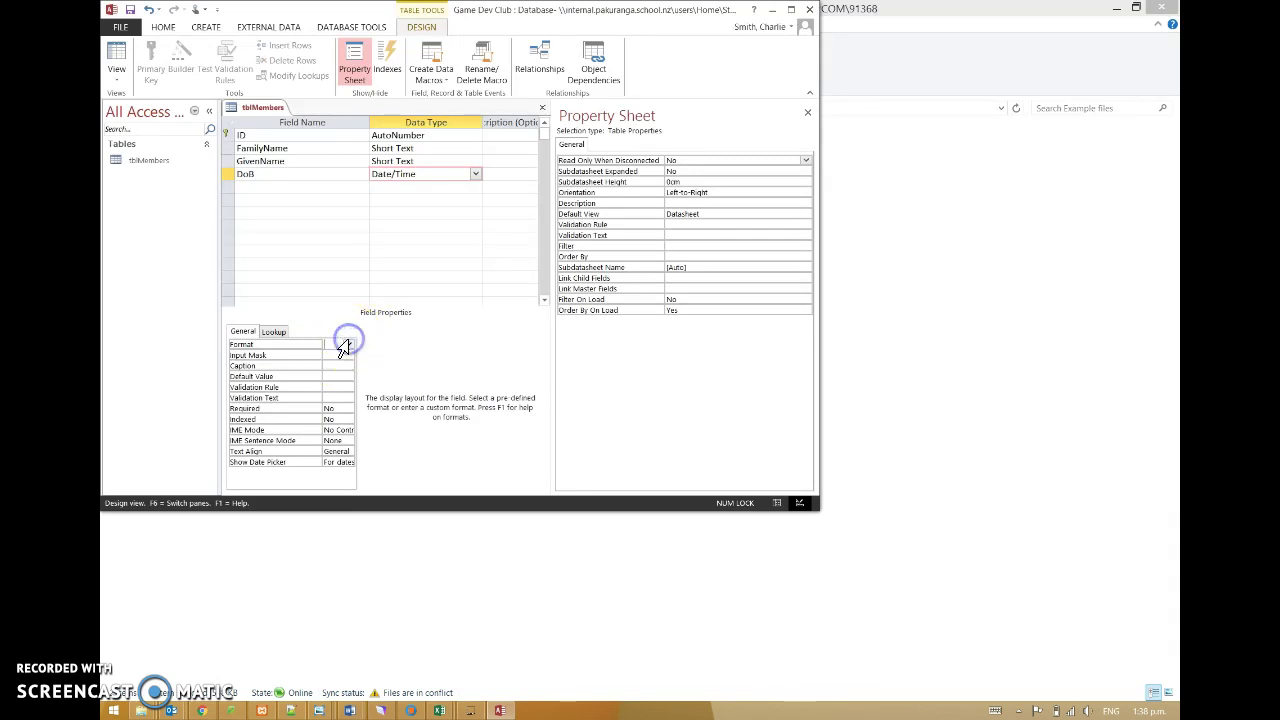
click(345, 344)
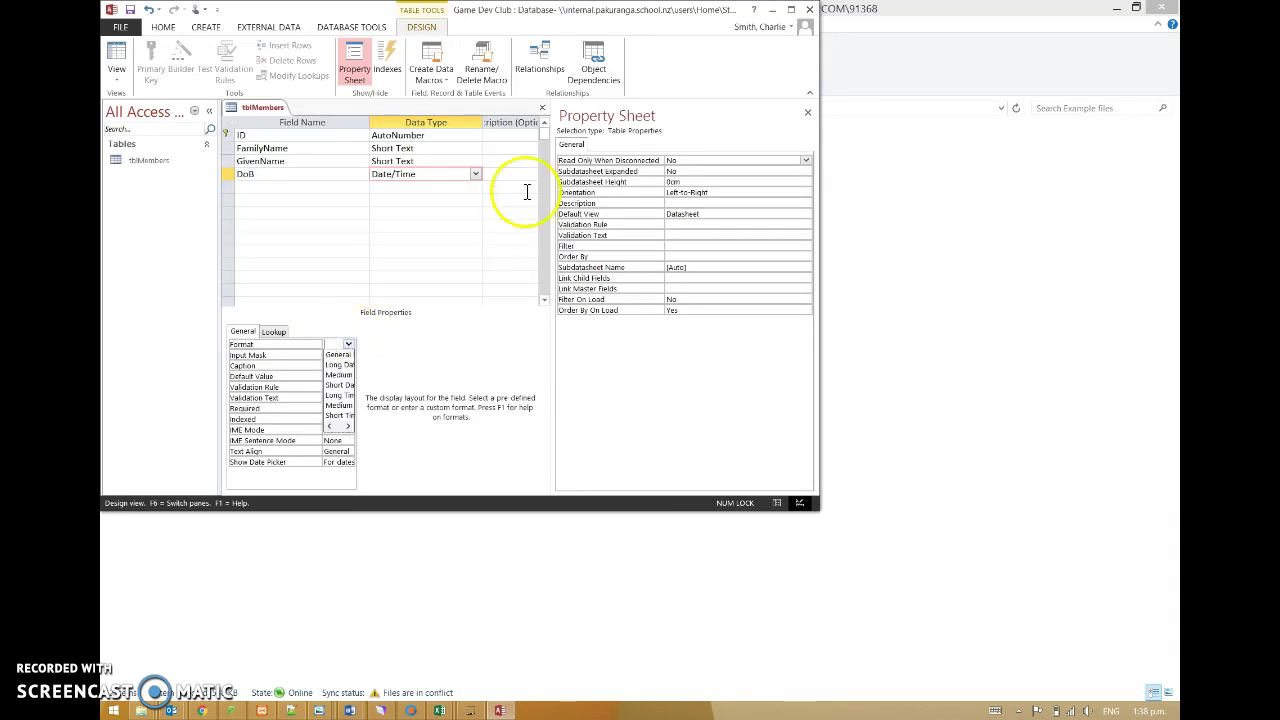
Maximise the Access window and set the DoB format to Short Date
click(791, 9)
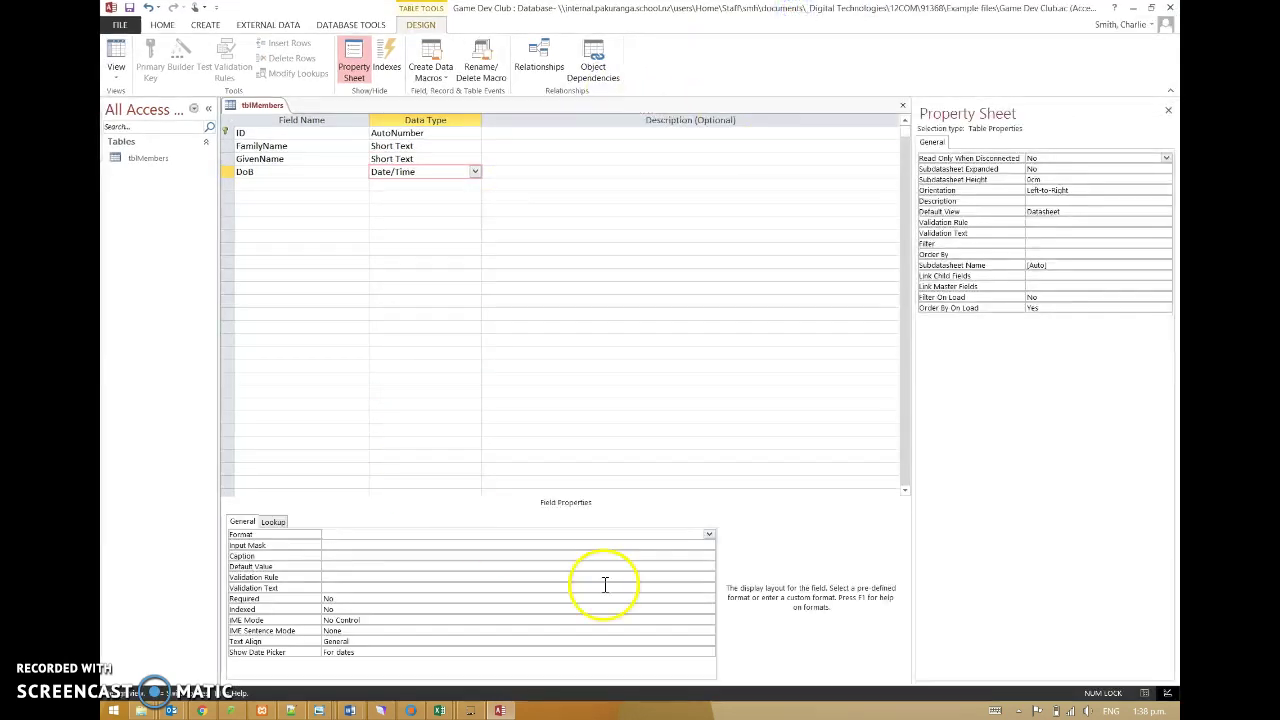
click(708, 534)
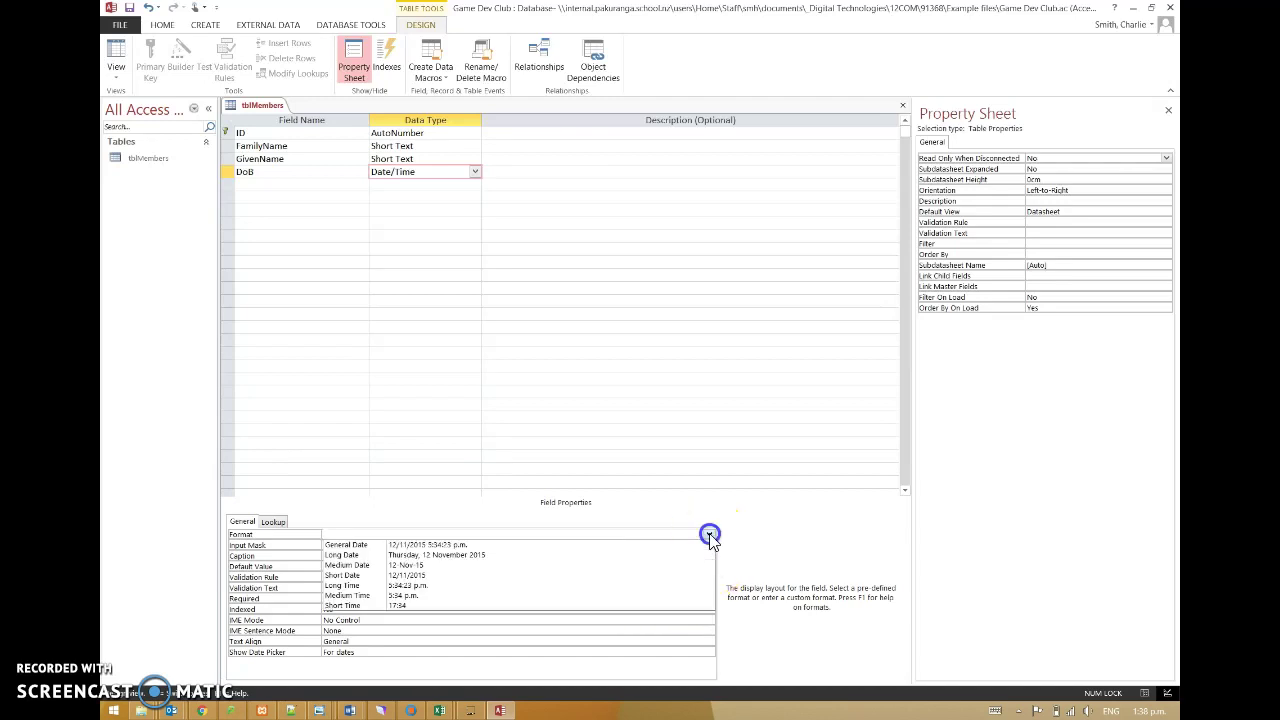
click(452, 590)
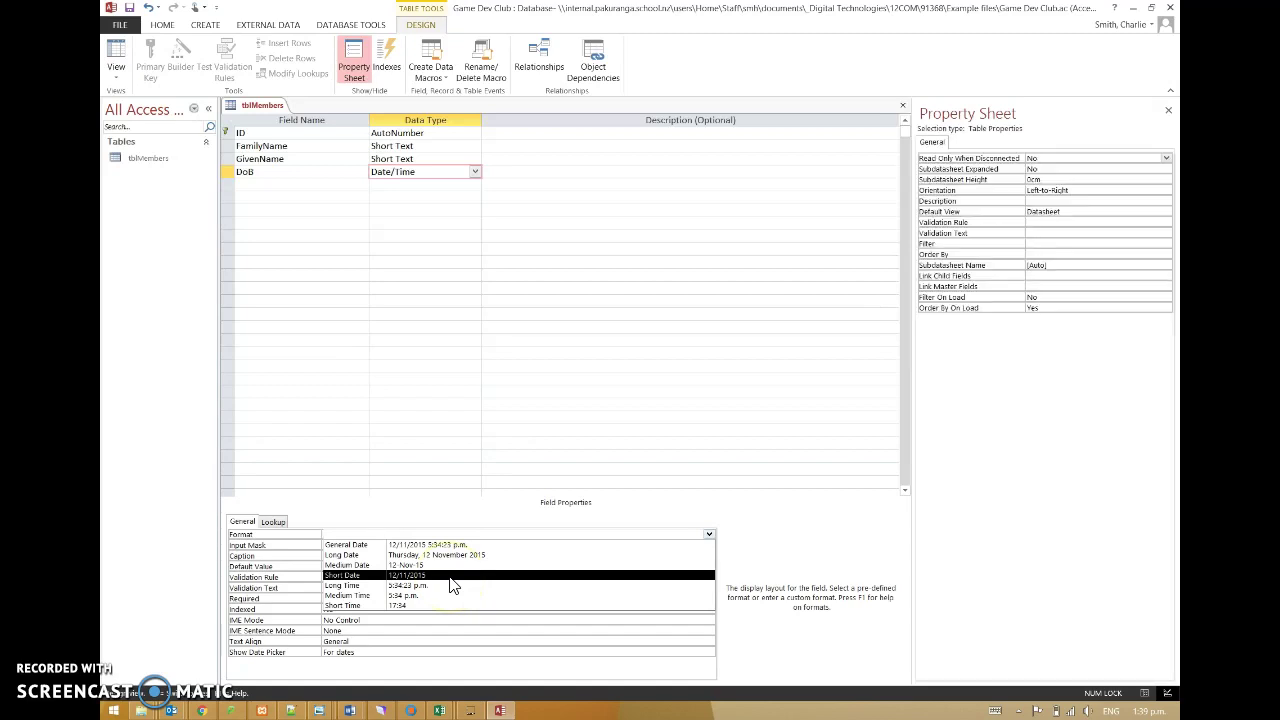
click(450, 577)
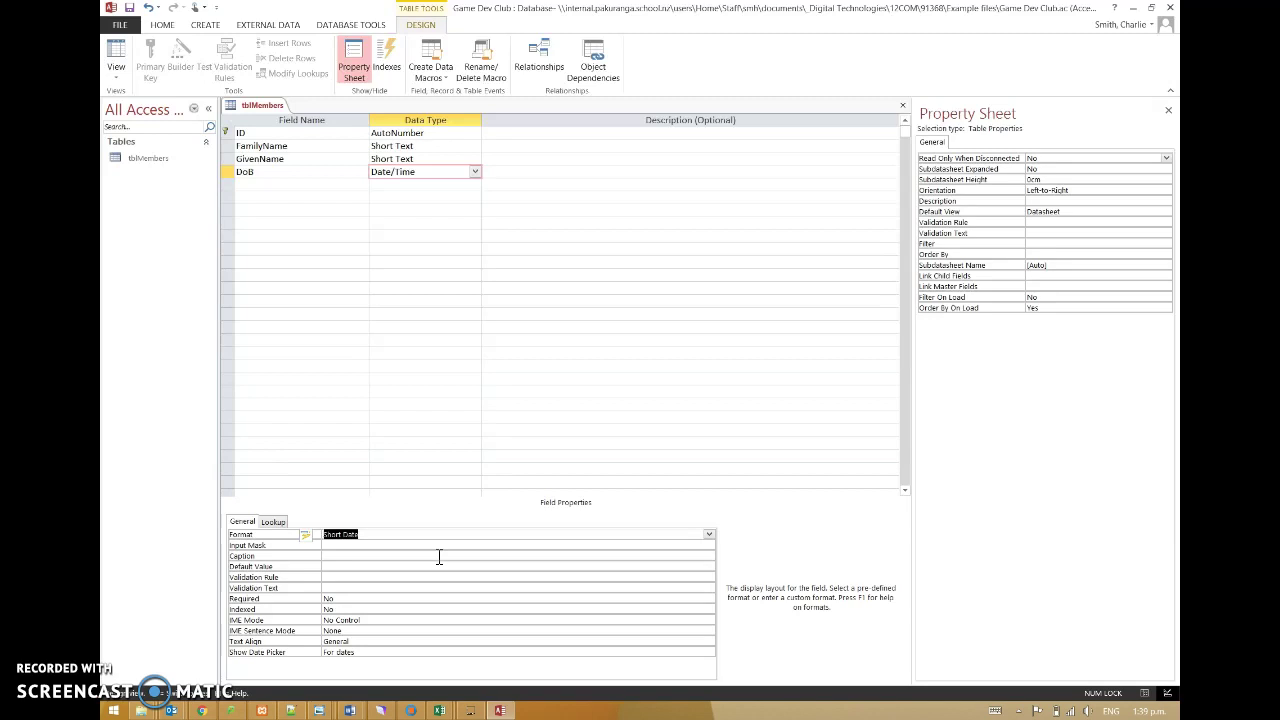
Set the DoB field's Required property to Yes
click(440, 546)
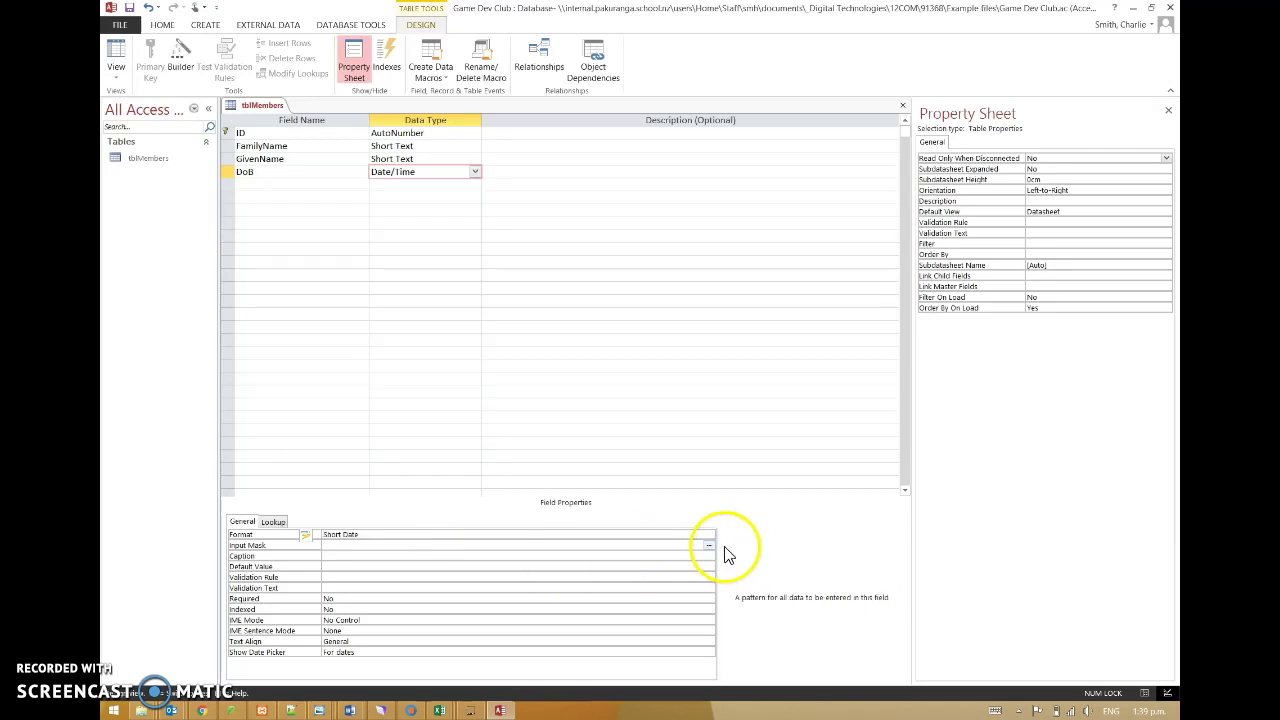
click(476, 600)
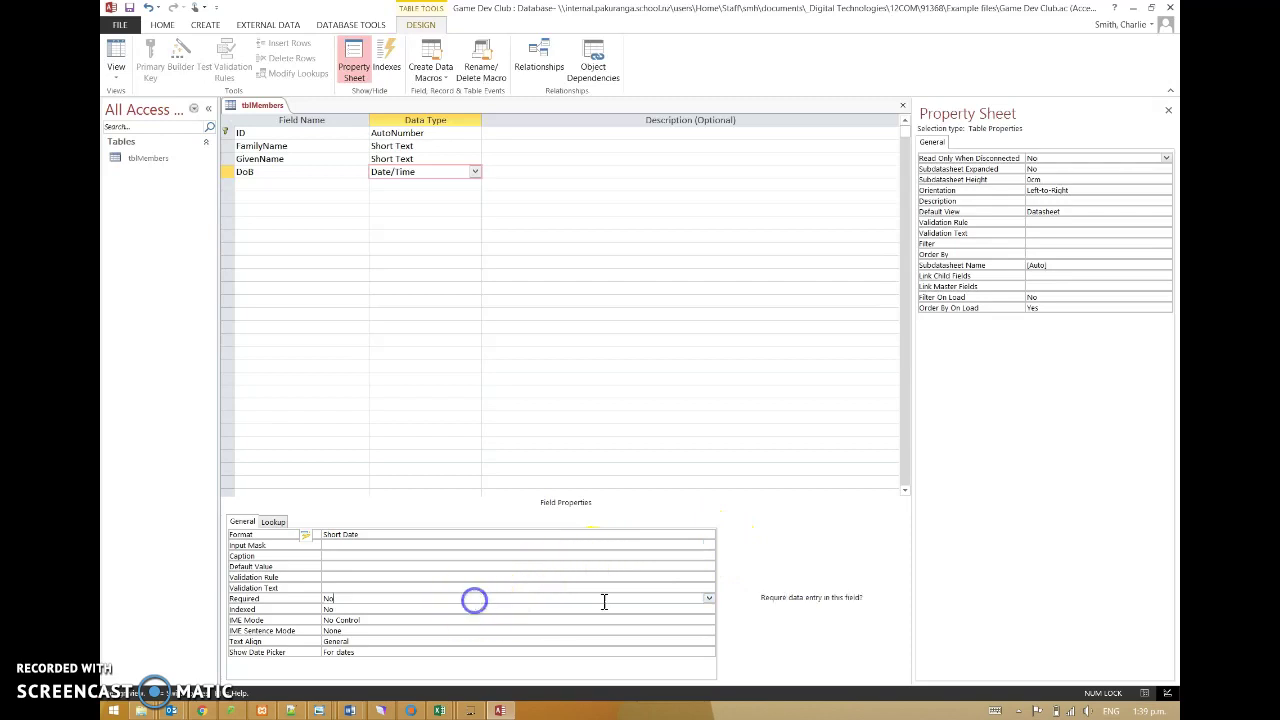
click(709, 600)
click(634, 609)
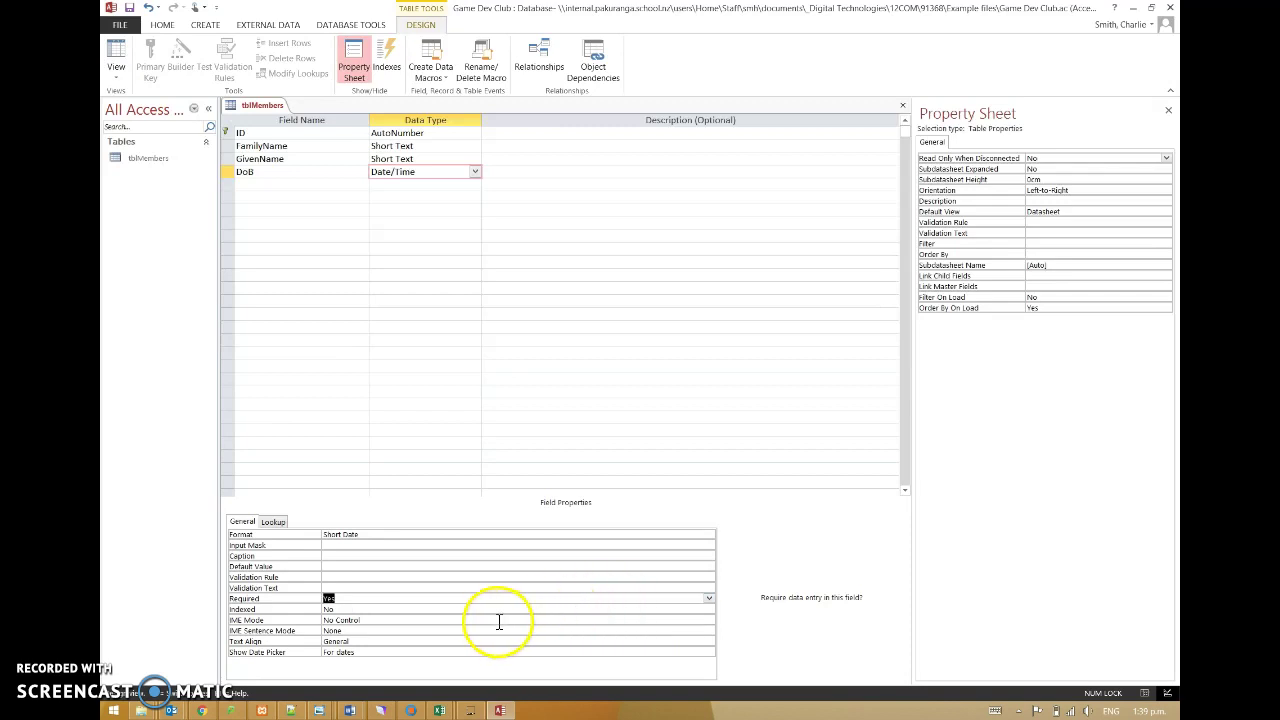
click(260, 186)
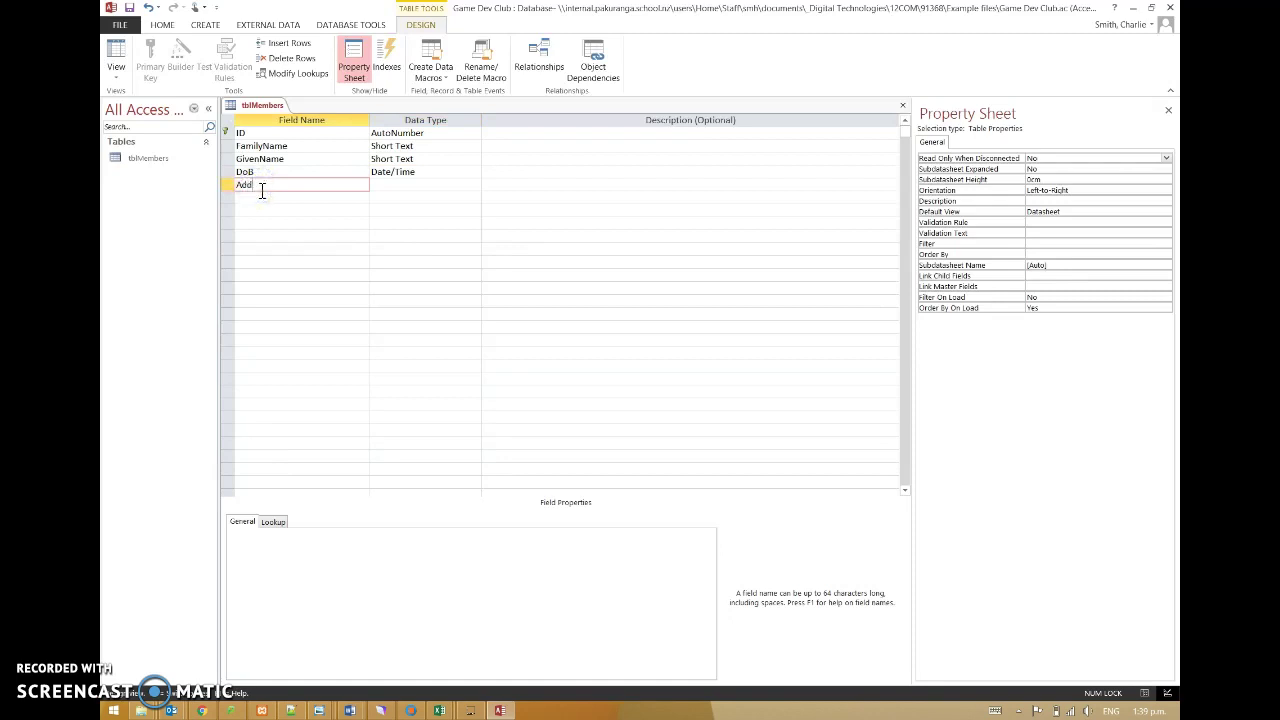
Add Short Text fields Address1 and Address2 with street and town descriptions
text(Address1)
key(Down)
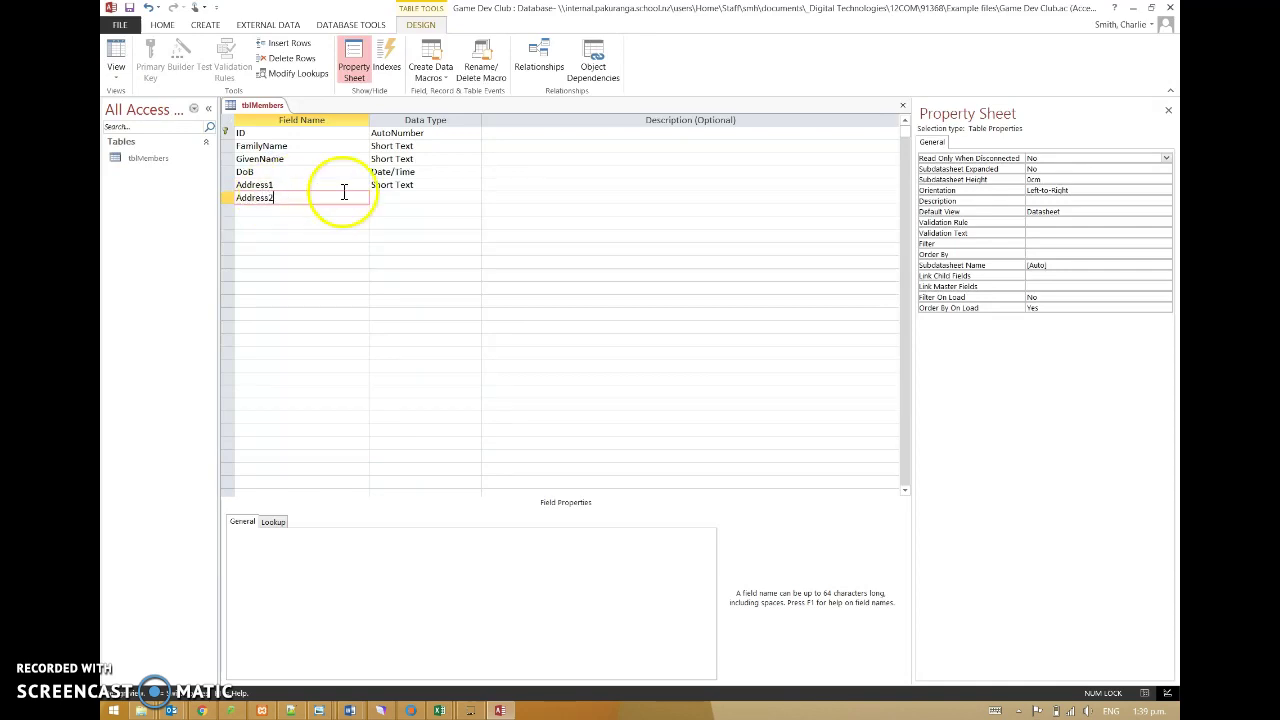
click(380, 197)
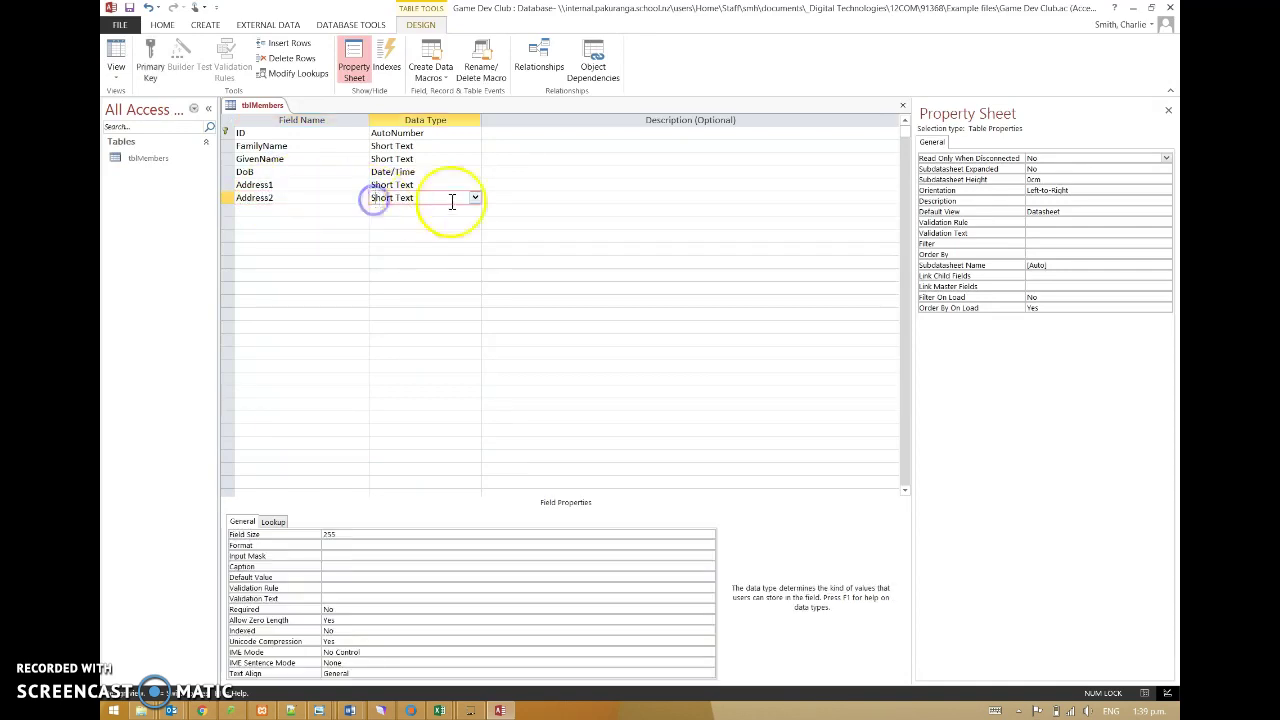
click(519, 187)
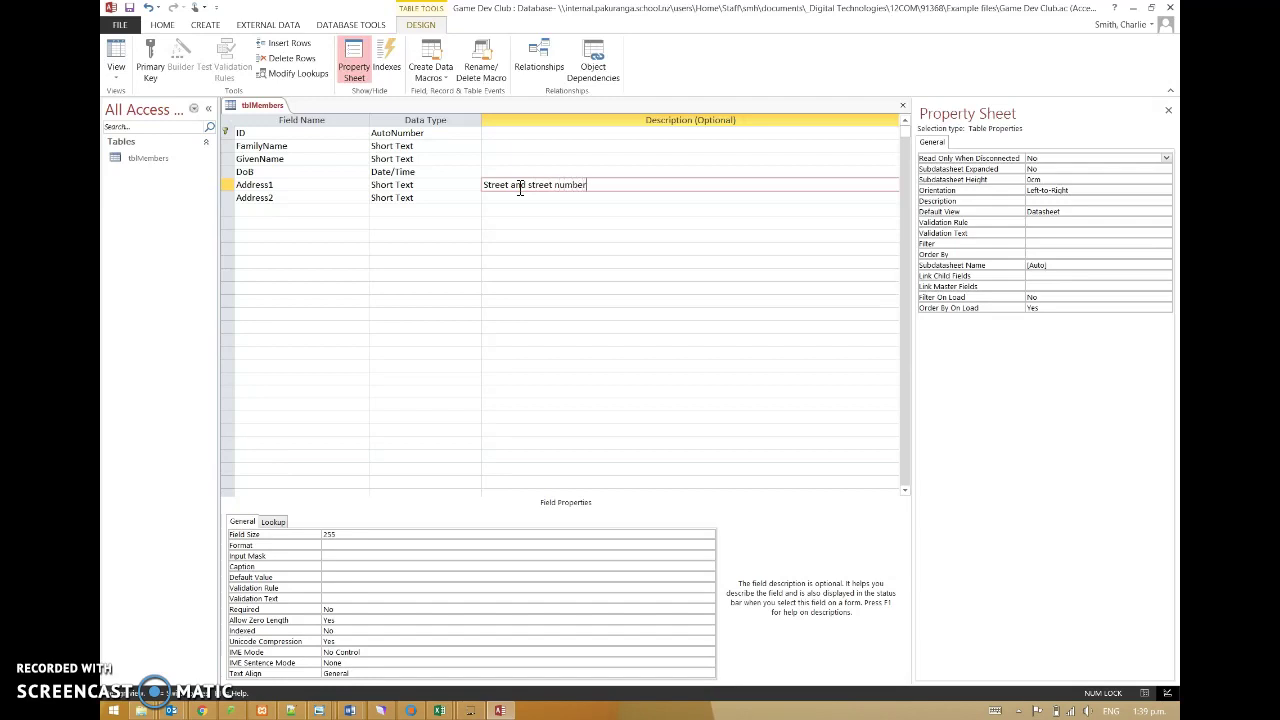
click(571, 199)
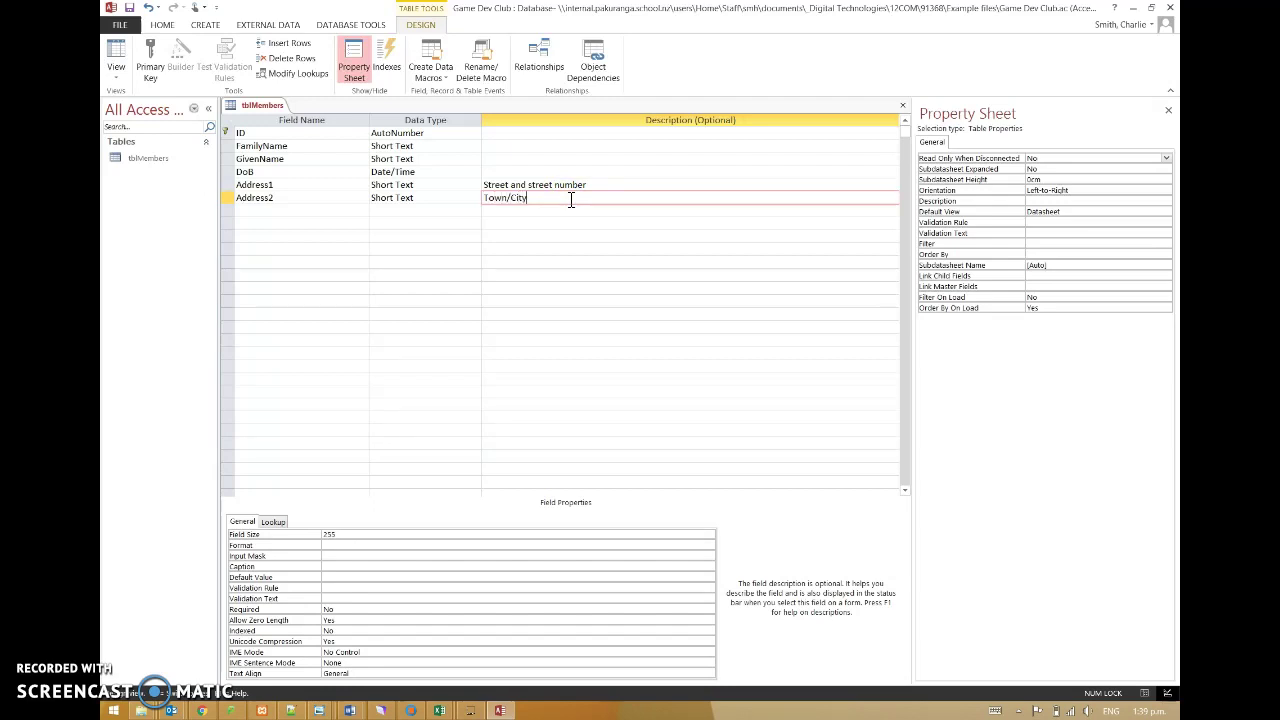
click(622, 185)
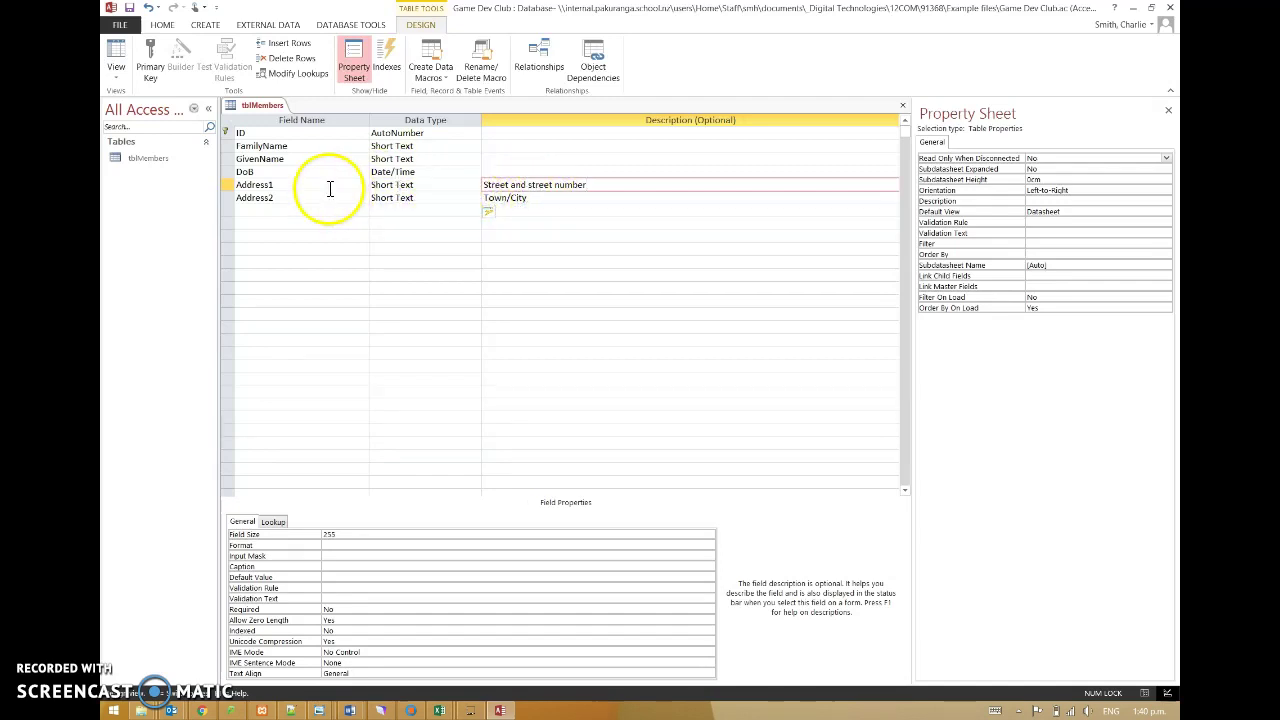
Save tblMembers and switch it to Datasheet View
click(116, 66)
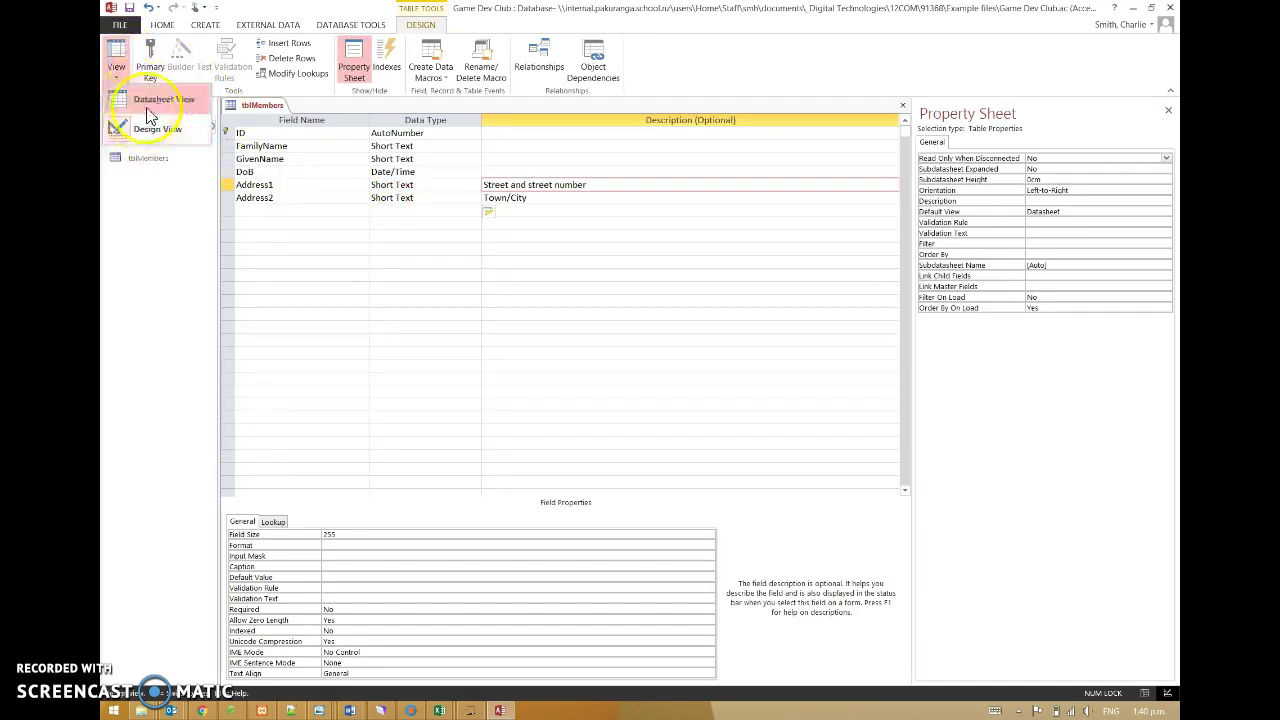
click(142, 100)
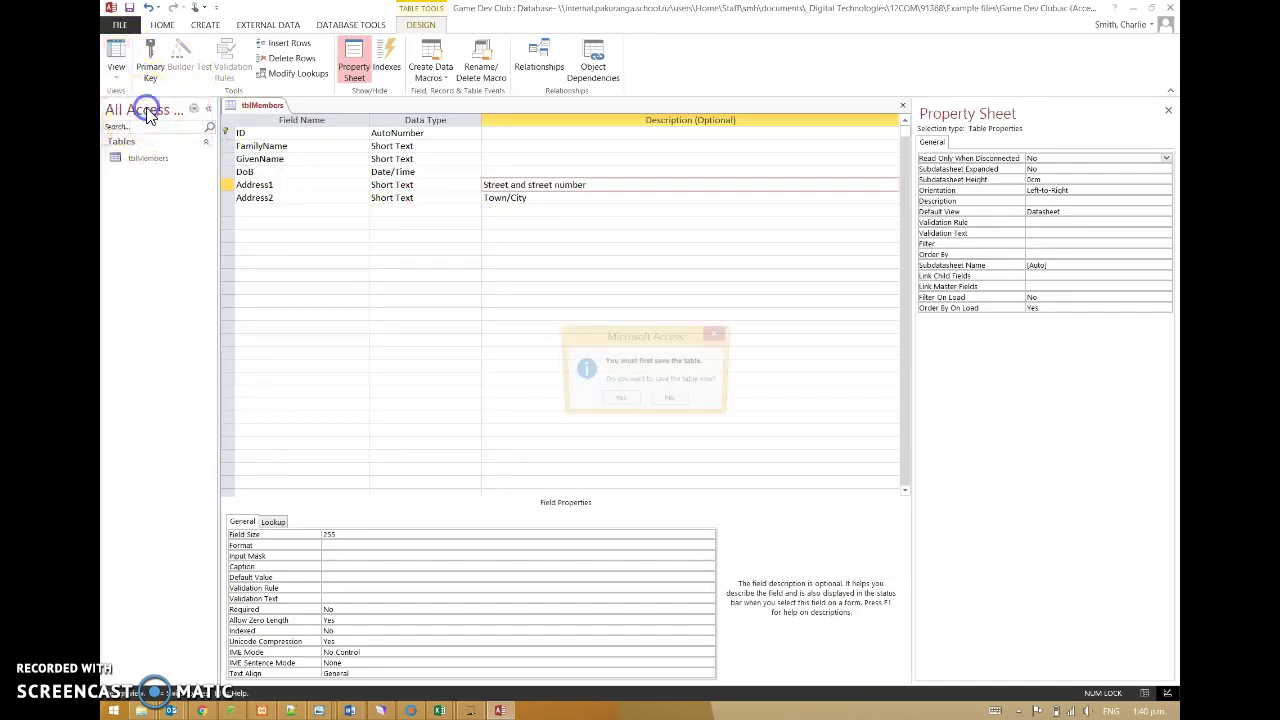
click(619, 401)
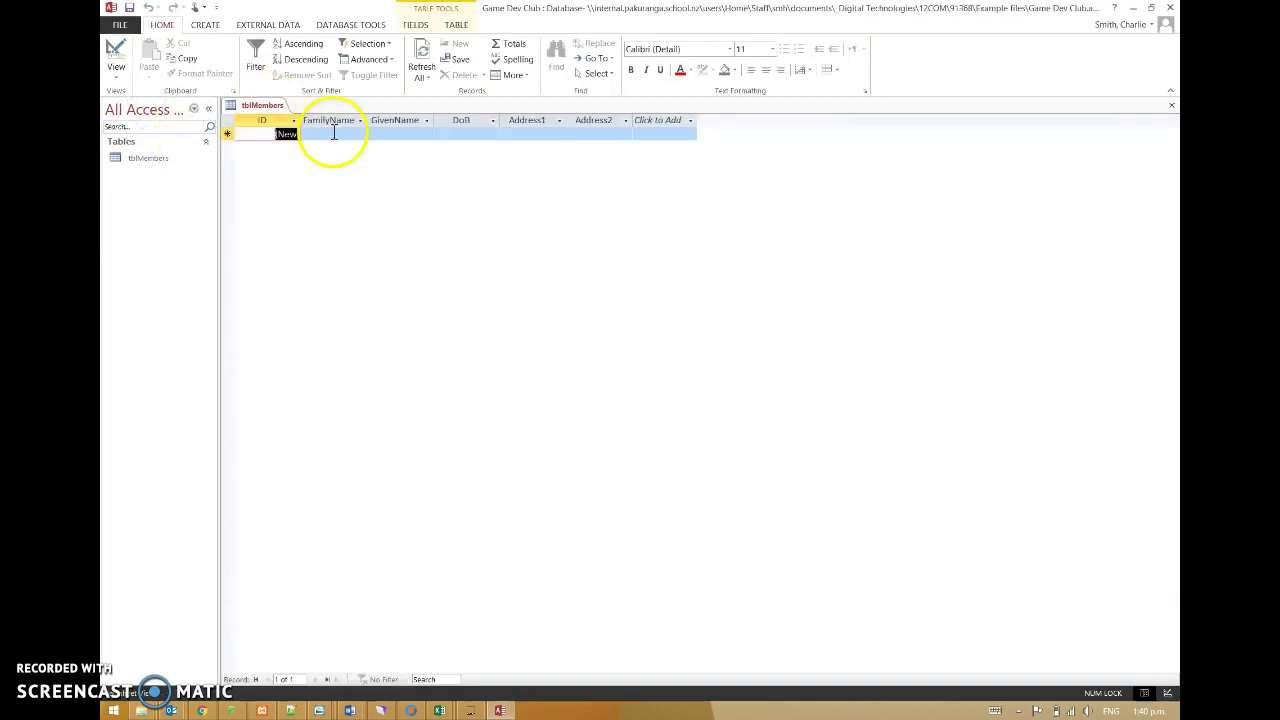
Enter the member's family and given names and a date of birth of 4 July 2017
click(331, 134)
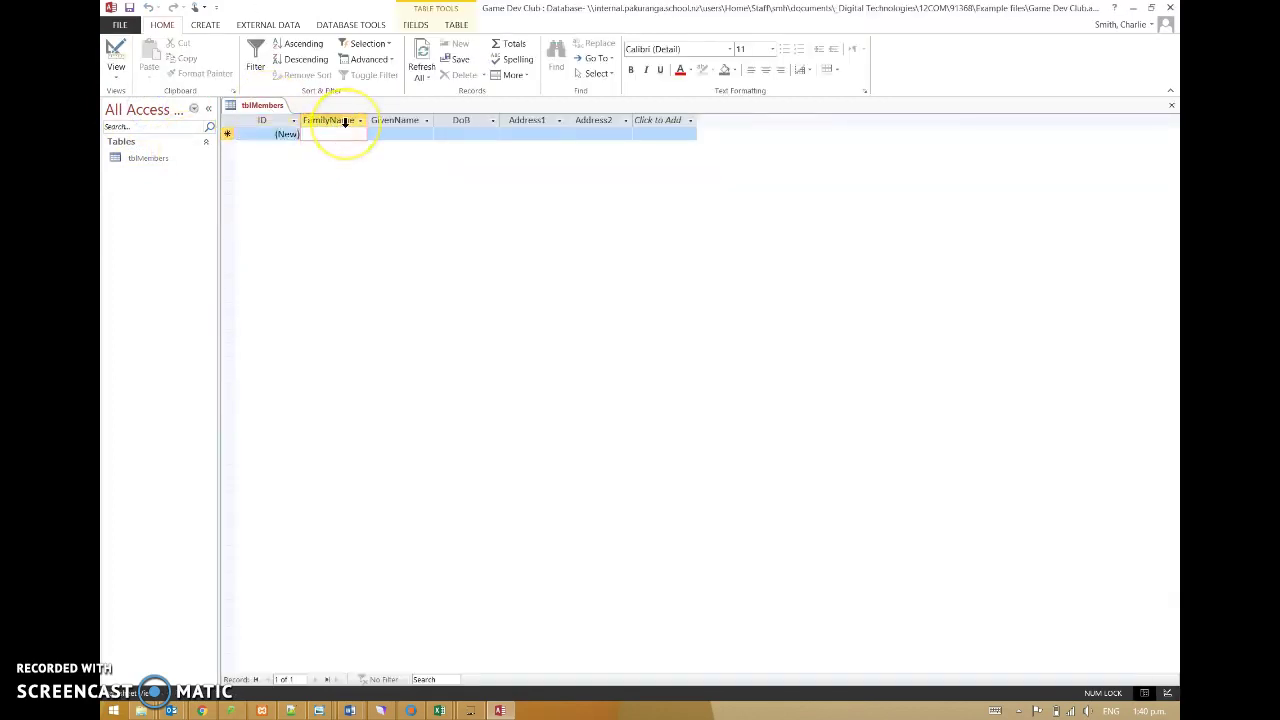
text(Smith)
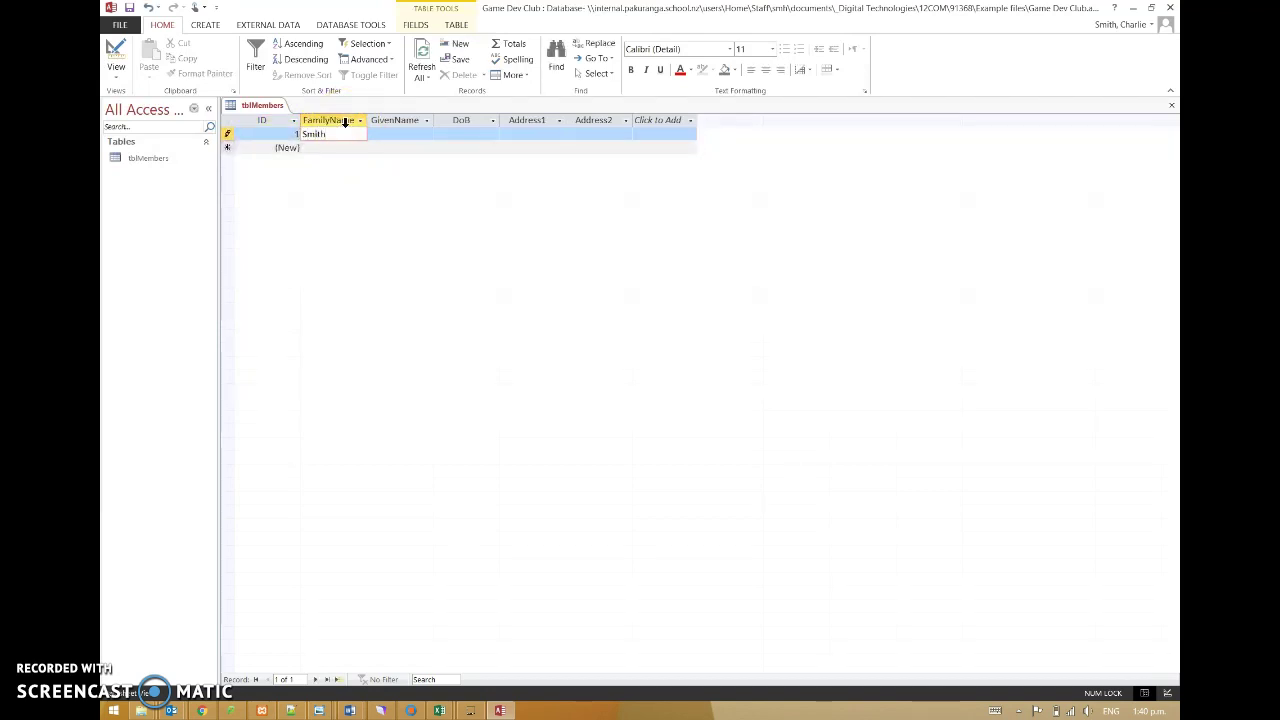
key(Tab)
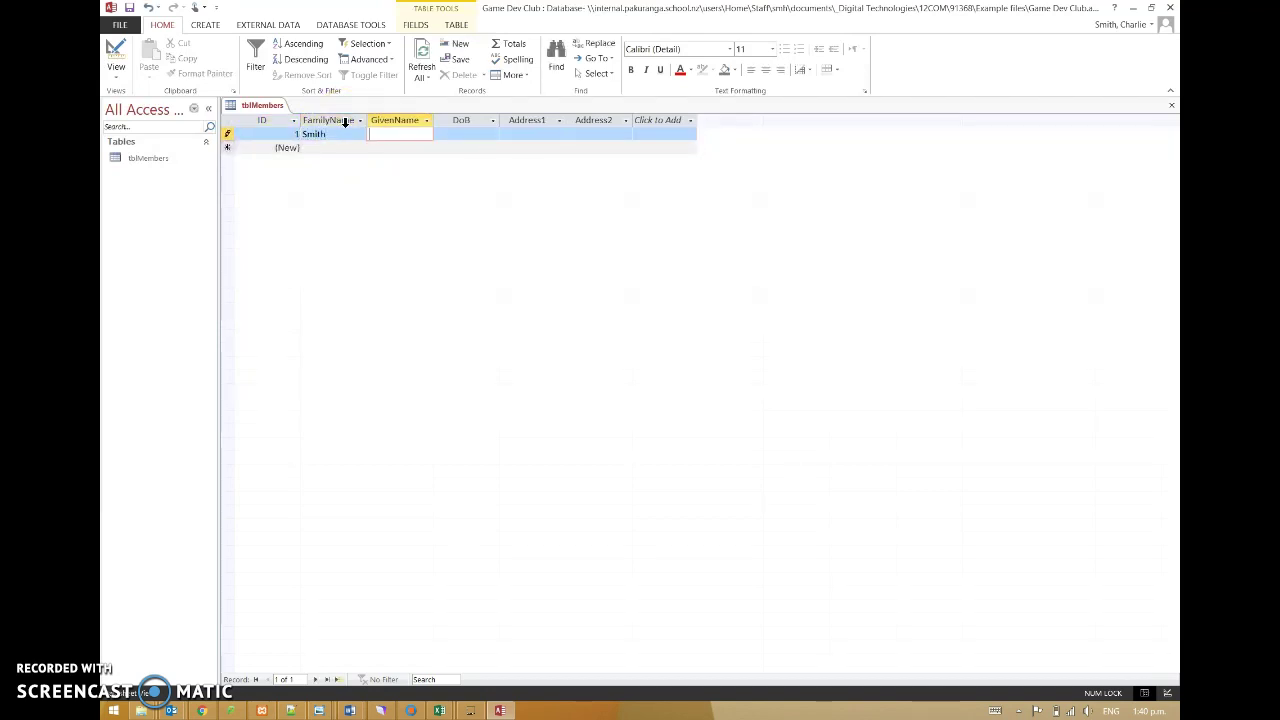
text(Simon)
click(460, 134)
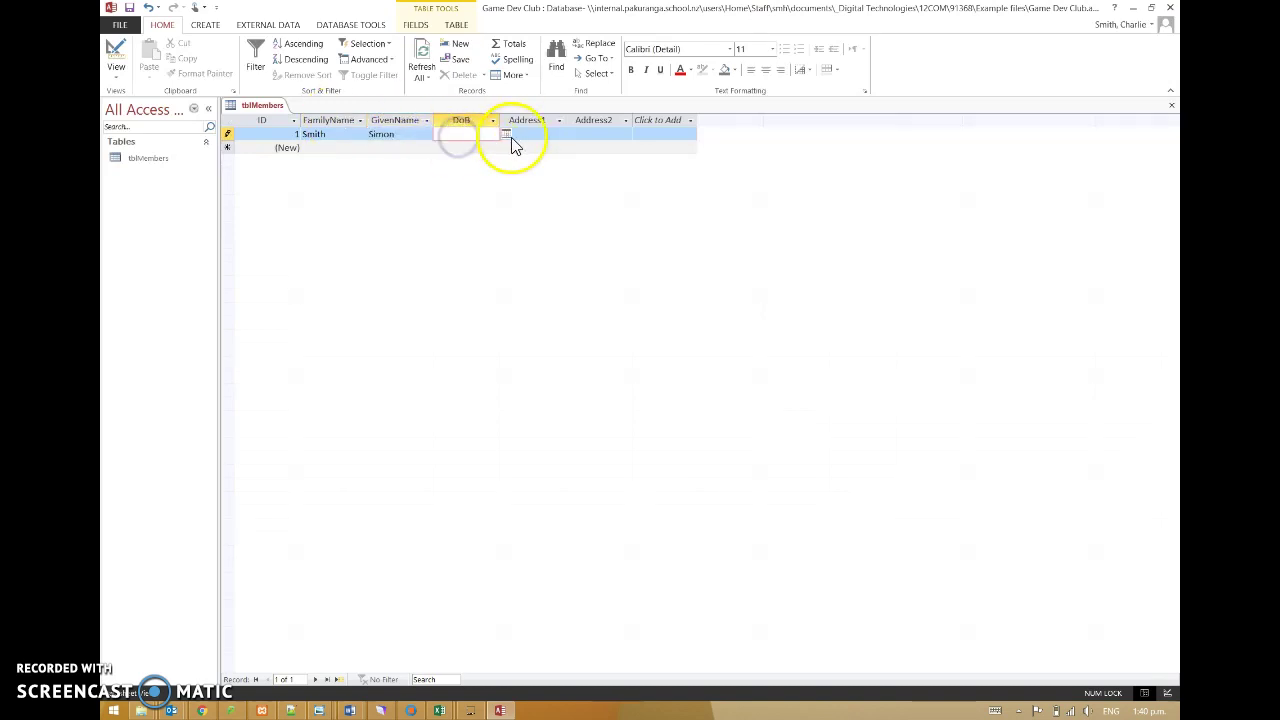
click(506, 134)
click(460, 148)
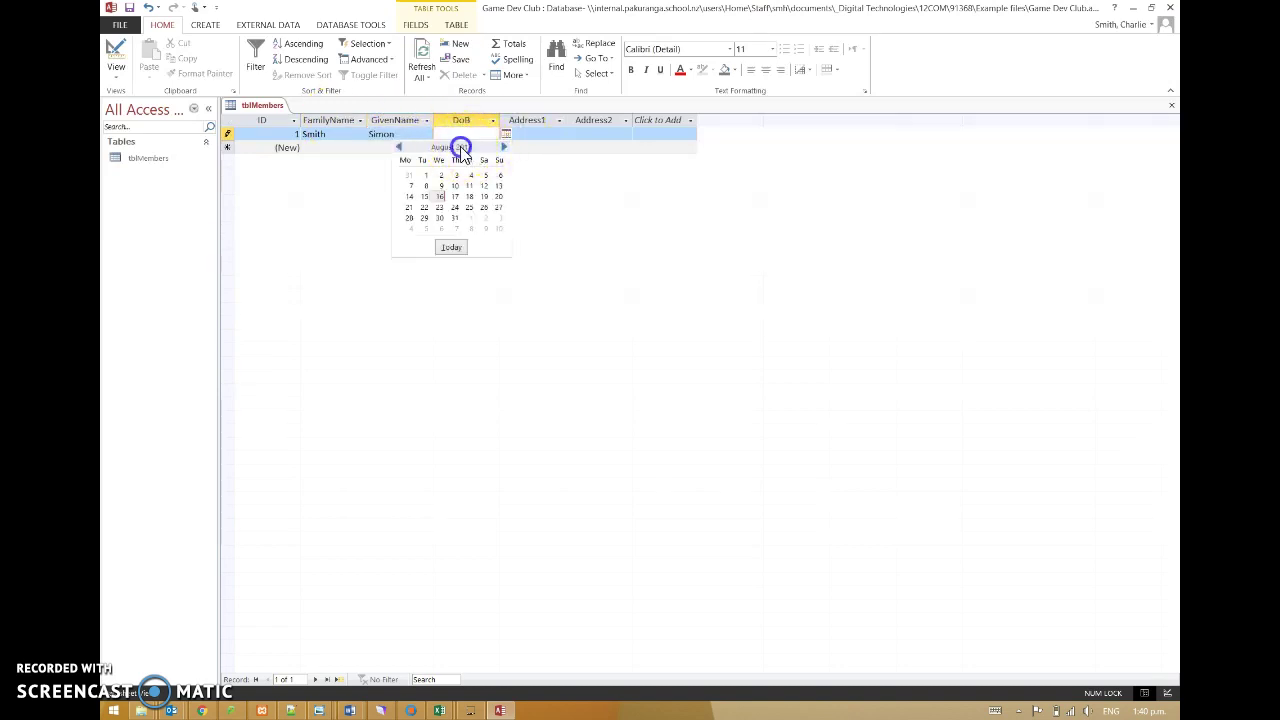
click(398, 147)
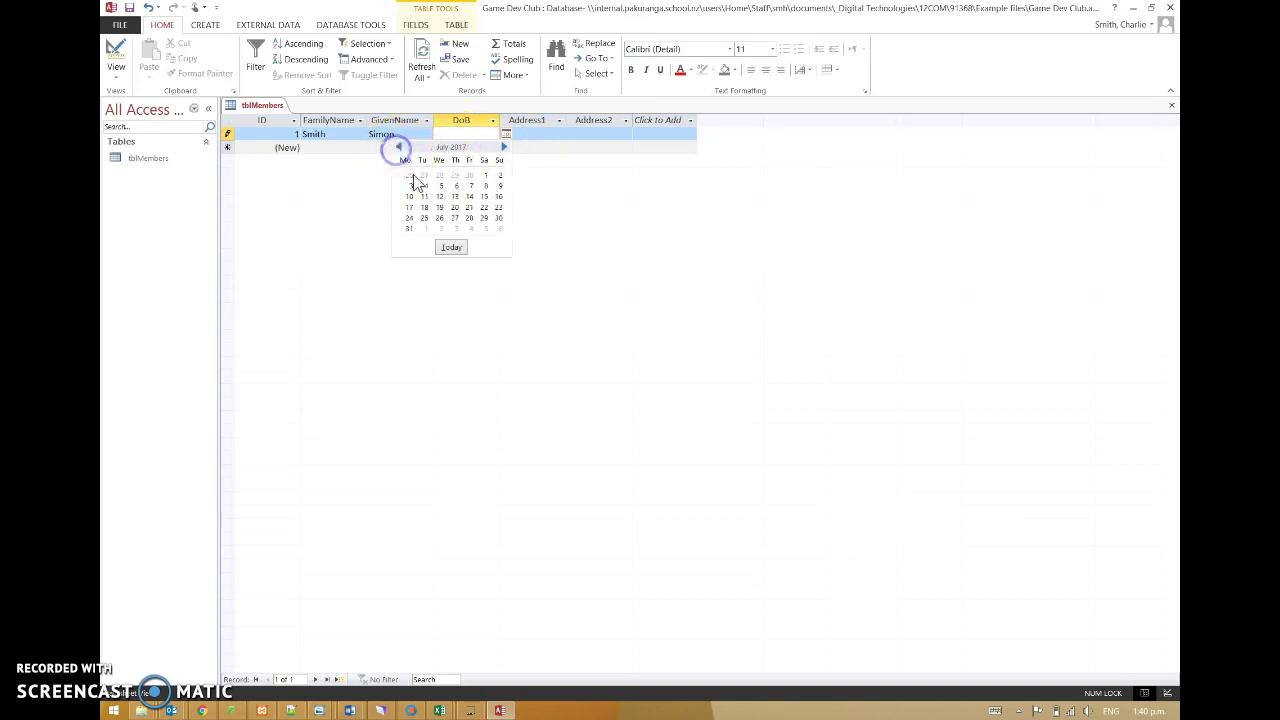
click(424, 186)
Fill in both address lines and commit the record by moving to the new row
click(537, 135)
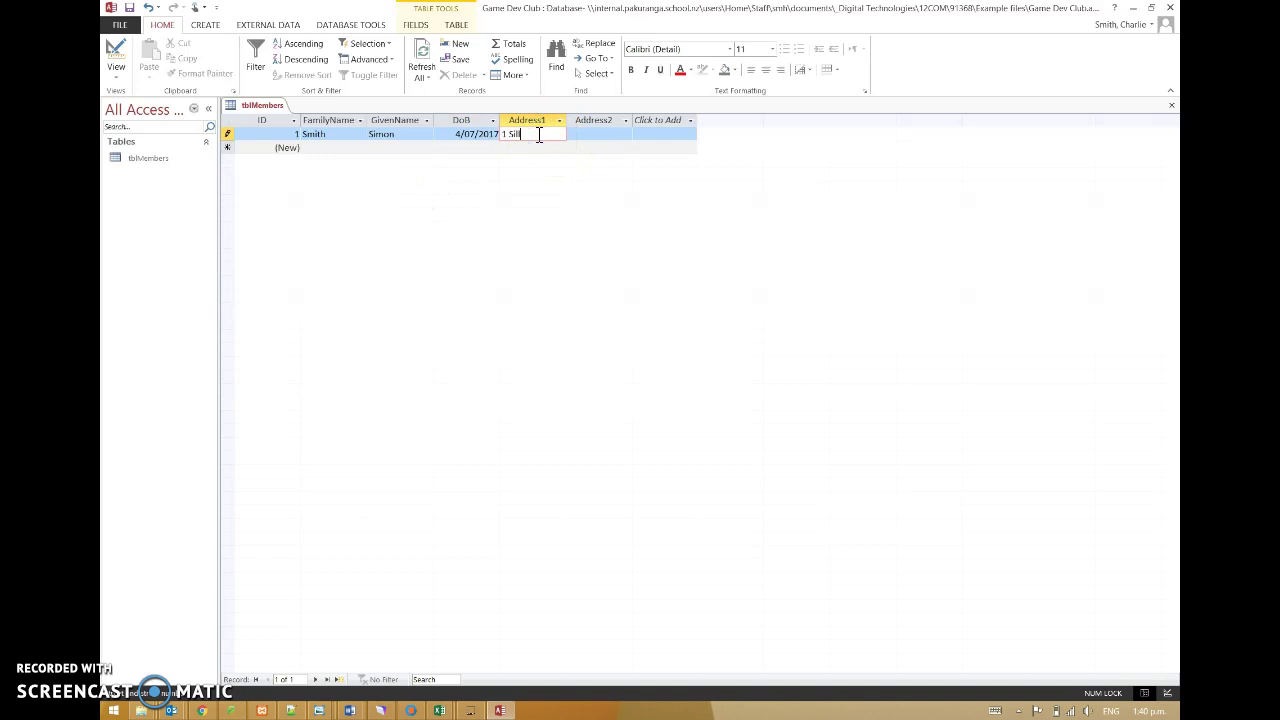
text(1 Sillly Street)
key(Tab)
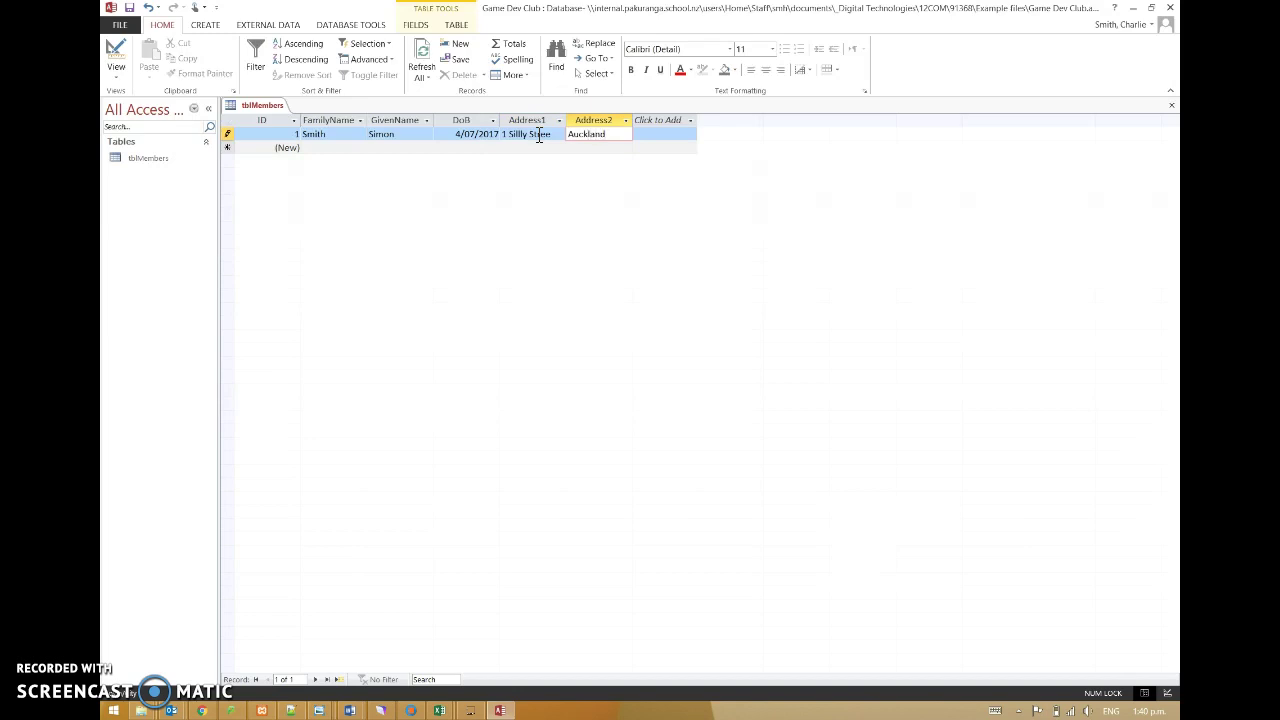
click(563, 174)
click(403, 148)
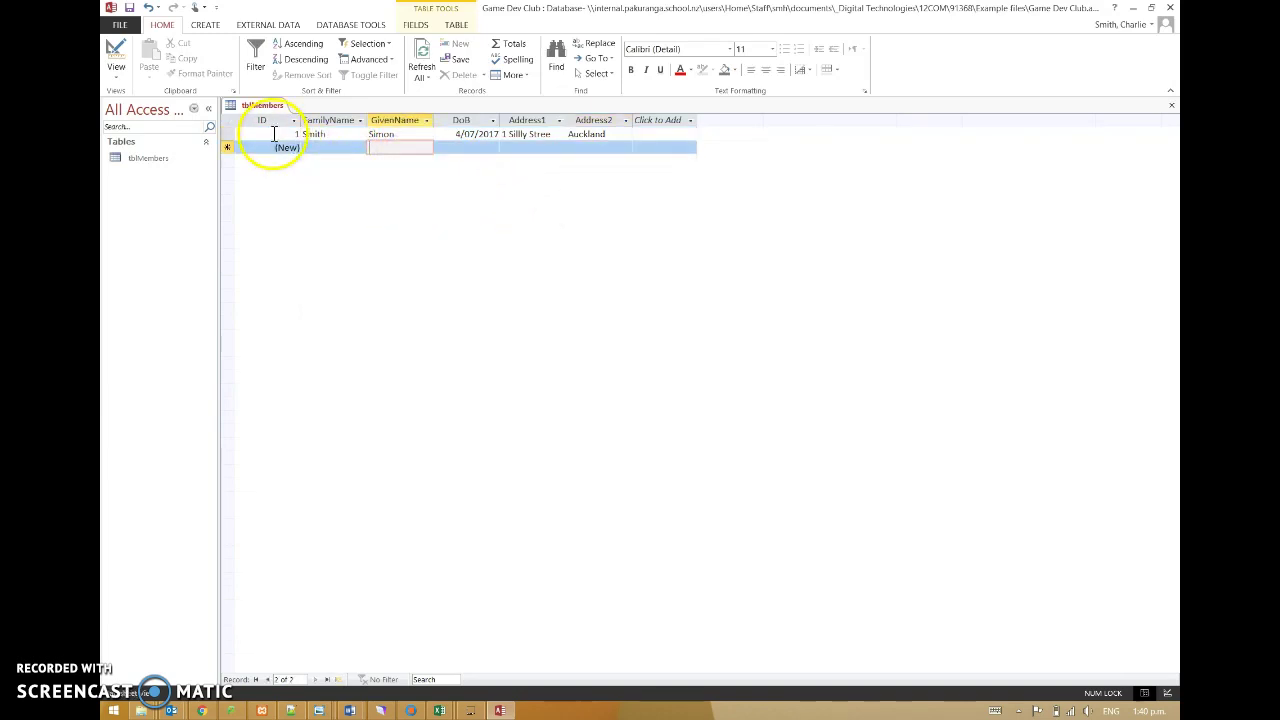